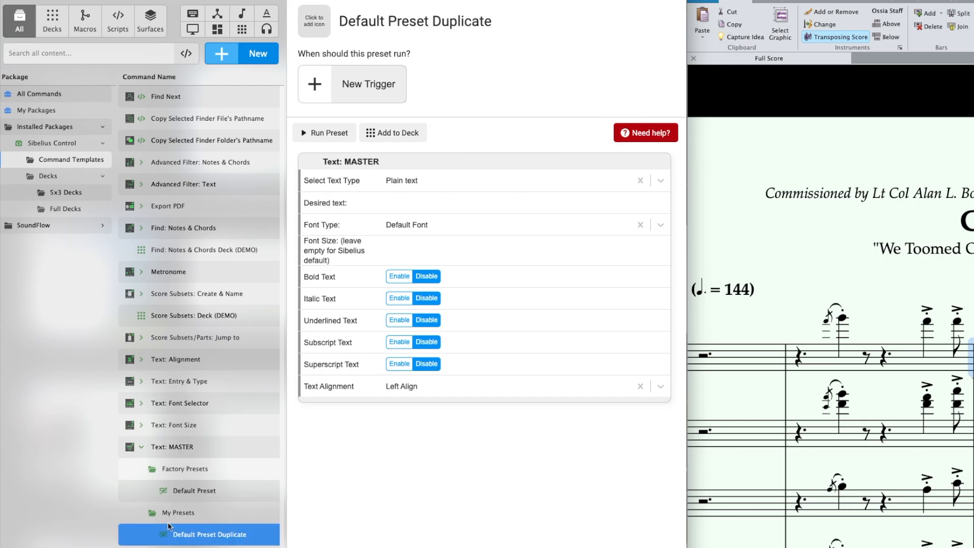
# Step: Rename the duplicated default preset of the Text: MASTER template as "SS Text_Master Demo"
pyautogui.doubleClick(192, 539)
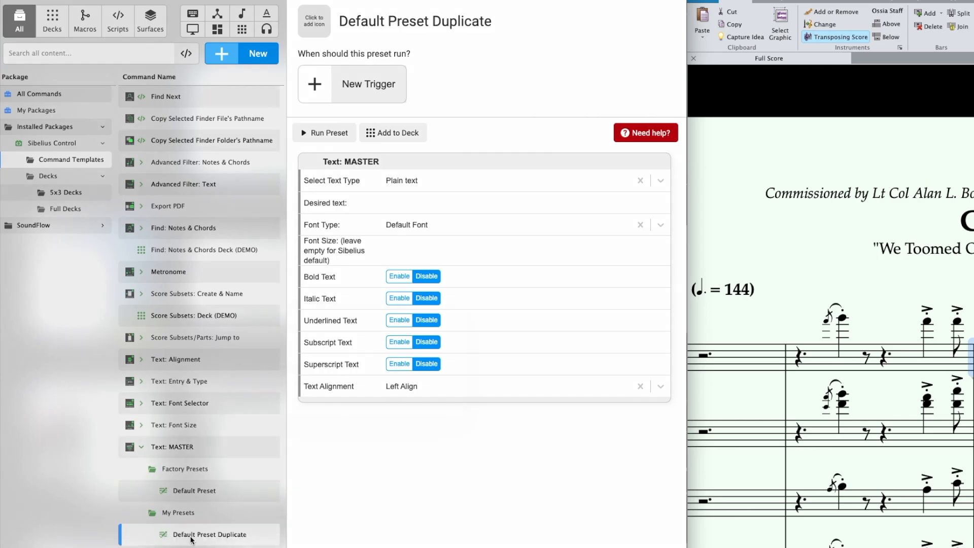
pyautogui.write('SS Text_Mas')
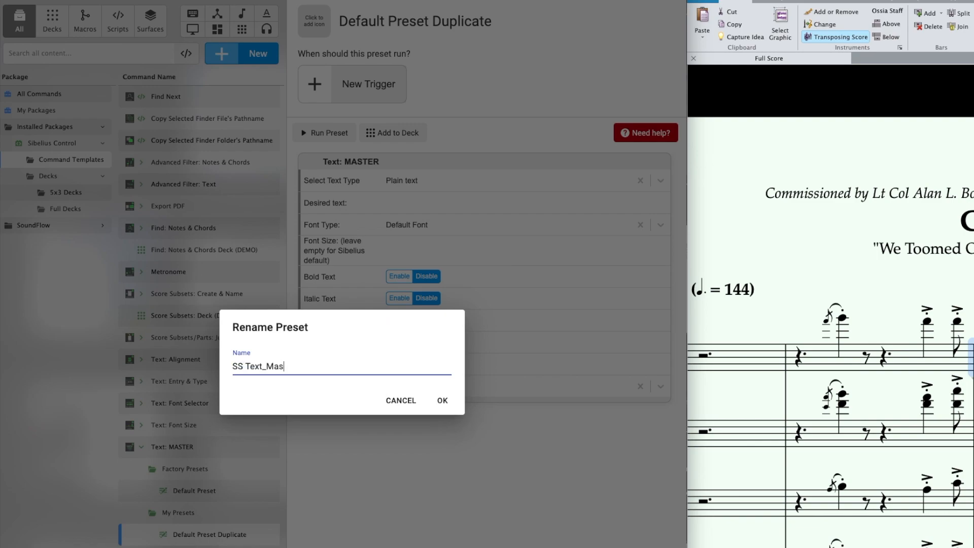
pyautogui.write('ter Demo')
pyautogui.press('Return')
# Step: Set the preset's text type to Boxed system text and its desired text to "MY BOXED SYS TEXT"
pyautogui.click(408, 180)
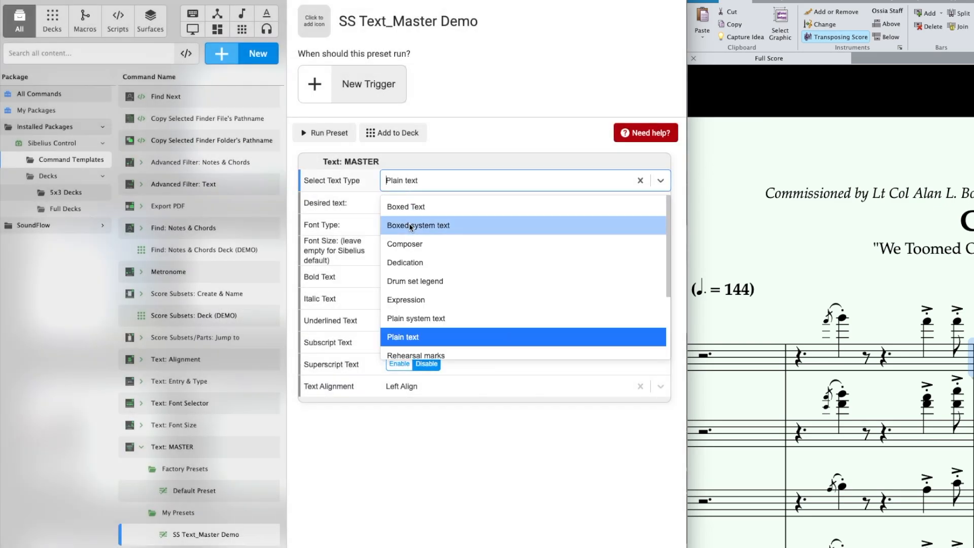
pyautogui.click(410, 225)
pyautogui.click(412, 202)
pyautogui.write('MY BOXED S')
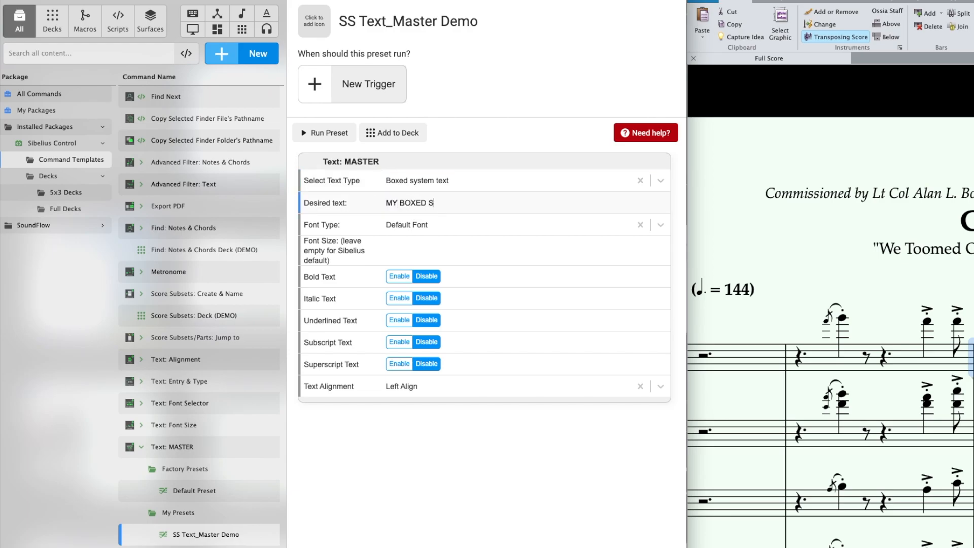
pyautogui.write('YS TEXT')
# Step: Set the preset's font type to Baghdad and its font size to 20
pyautogui.click(411, 224)
pyautogui.scroll(-5, 407, 374)
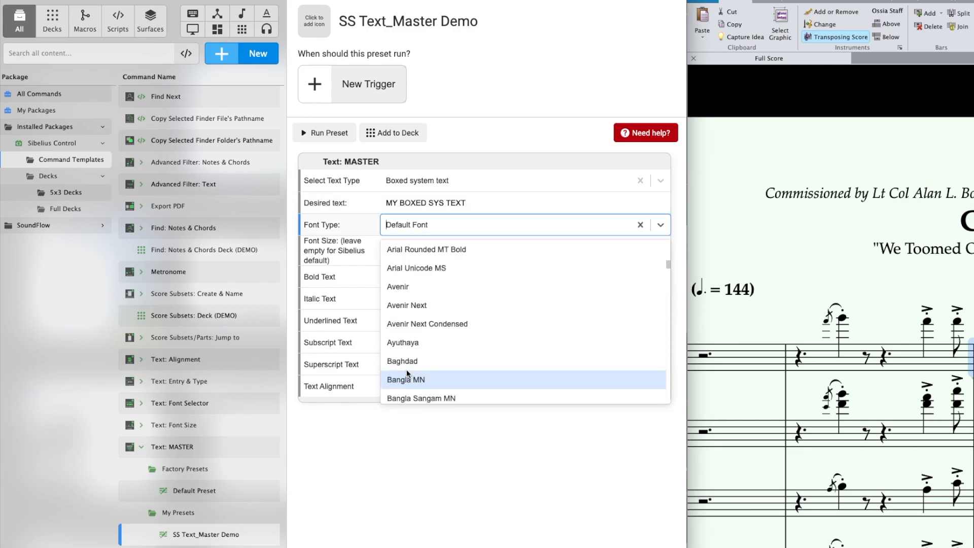
pyautogui.click(408, 361)
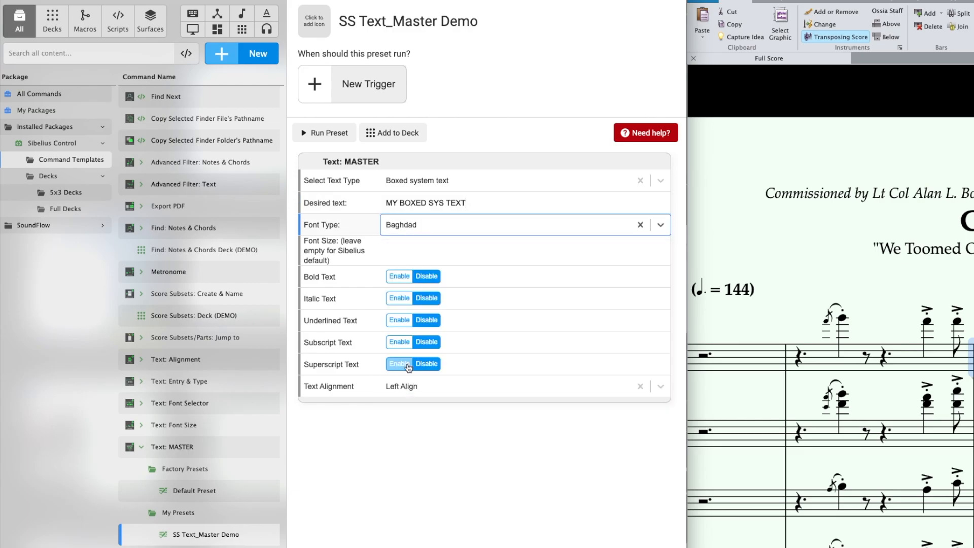
pyautogui.click(419, 244)
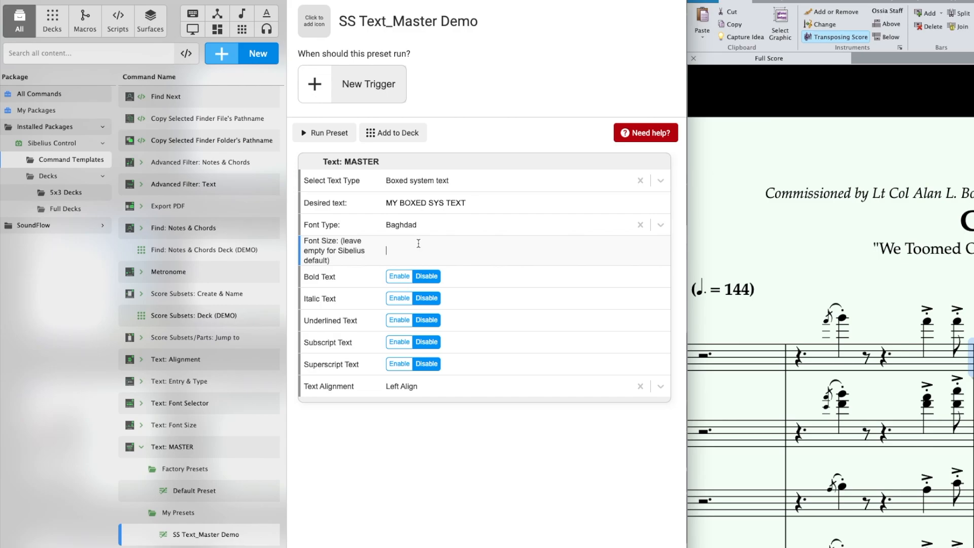
pyautogui.write('20')
# Step: Enable bold and subscript text in the preset and set the text alignment to Right Align
pyautogui.click(399, 276)
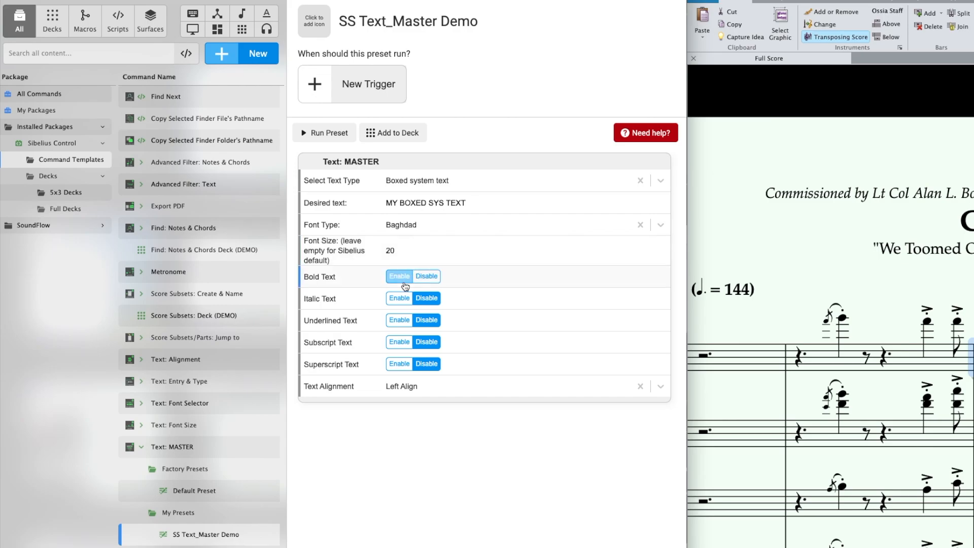
pyautogui.click(401, 344)
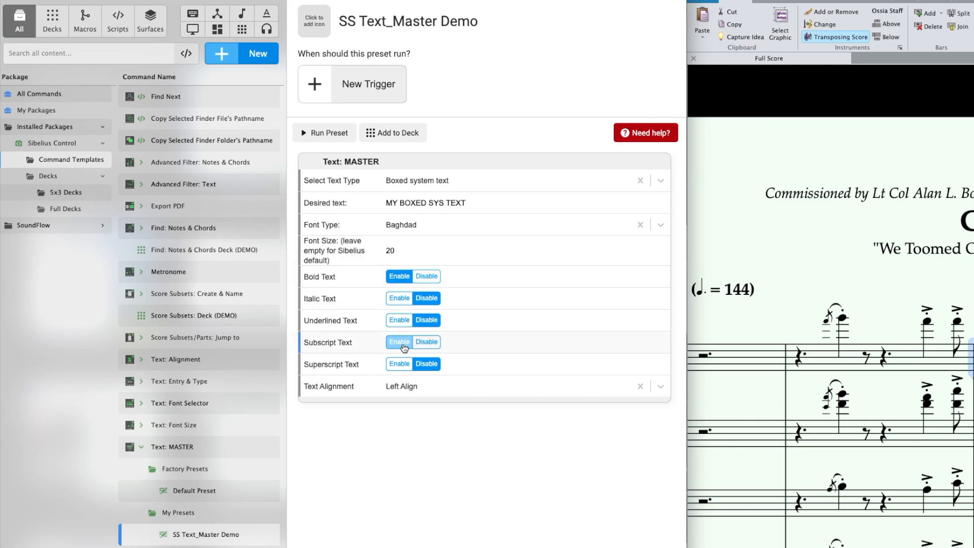
pyautogui.click(416, 388)
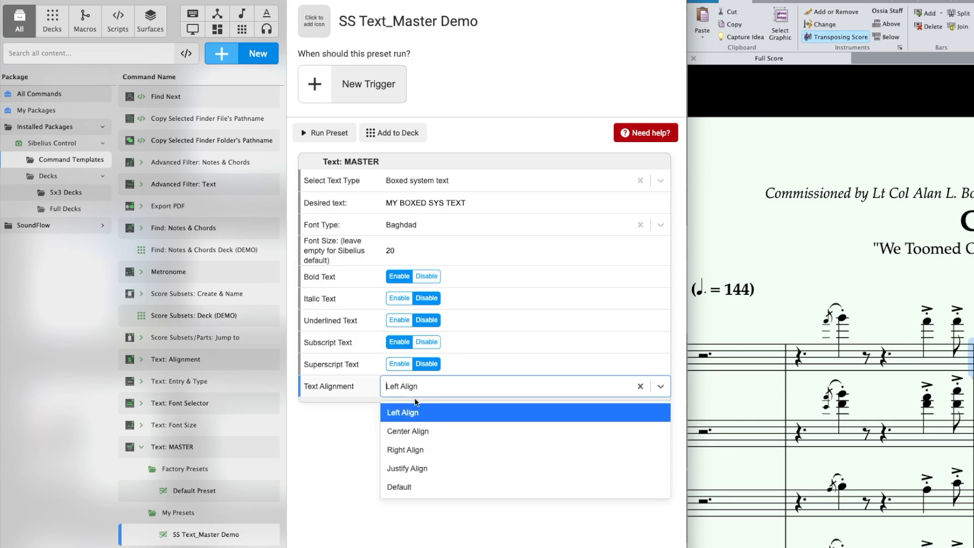
pyautogui.click(416, 451)
# Step: Run the preset on the Sibelius score, close the Inspector, and delete the inserted boxed text
pyautogui.click(330, 132)
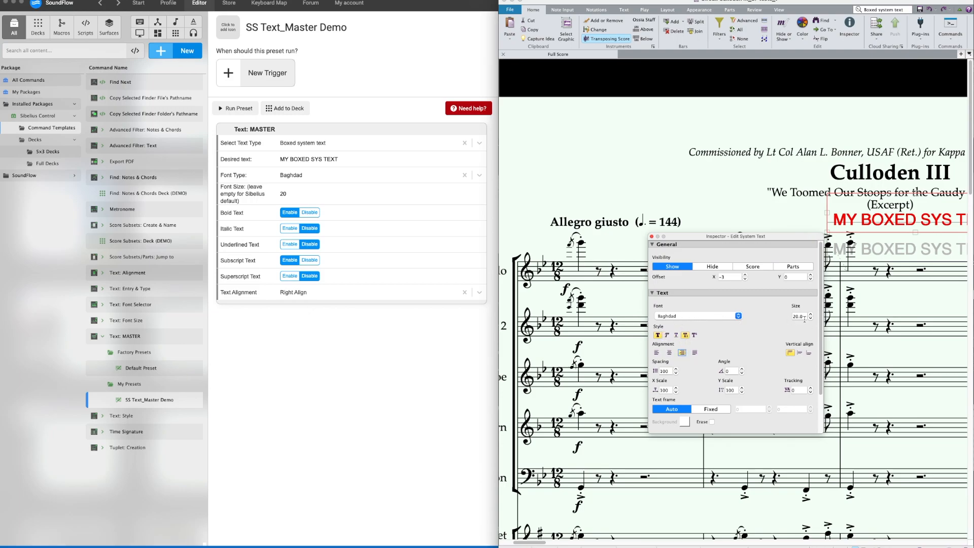
pyautogui.click(652, 236)
pyautogui.hscroll(5, 665, 228)
pyautogui.press('Delete')
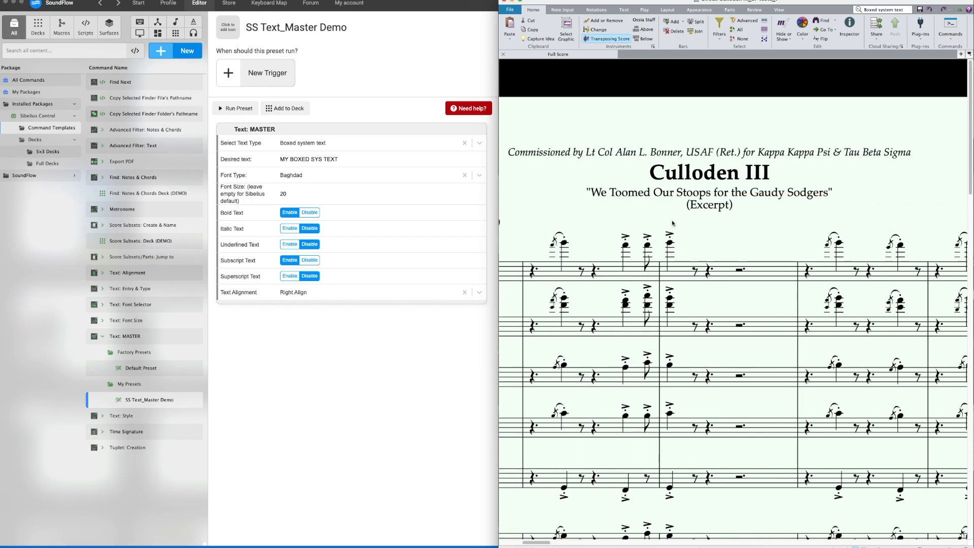
# Step: Disable bold and subscript text in the SS Text_Master Demo preset and set its text alignment to Default
pyautogui.click(310, 215)
pyautogui.click(310, 261)
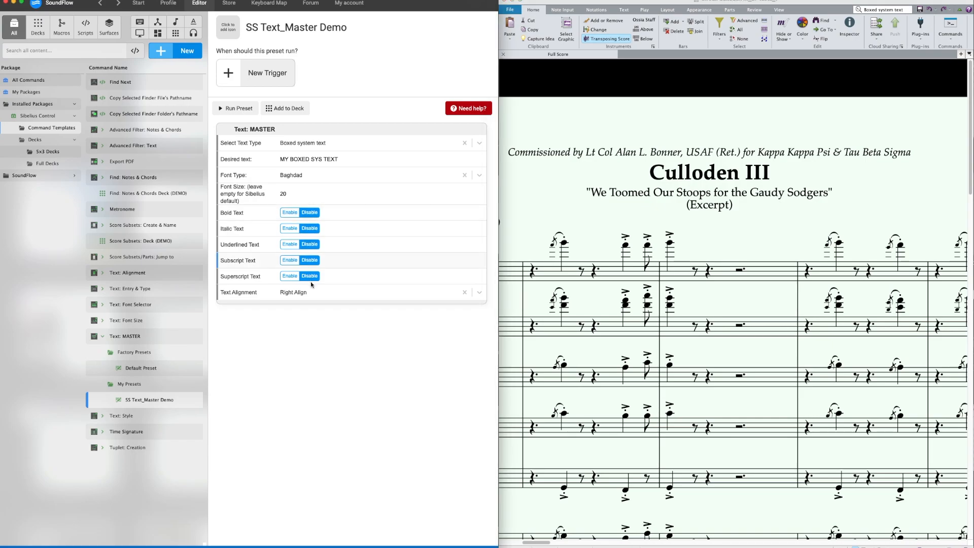
pyautogui.click(311, 294)
pyautogui.click(308, 366)
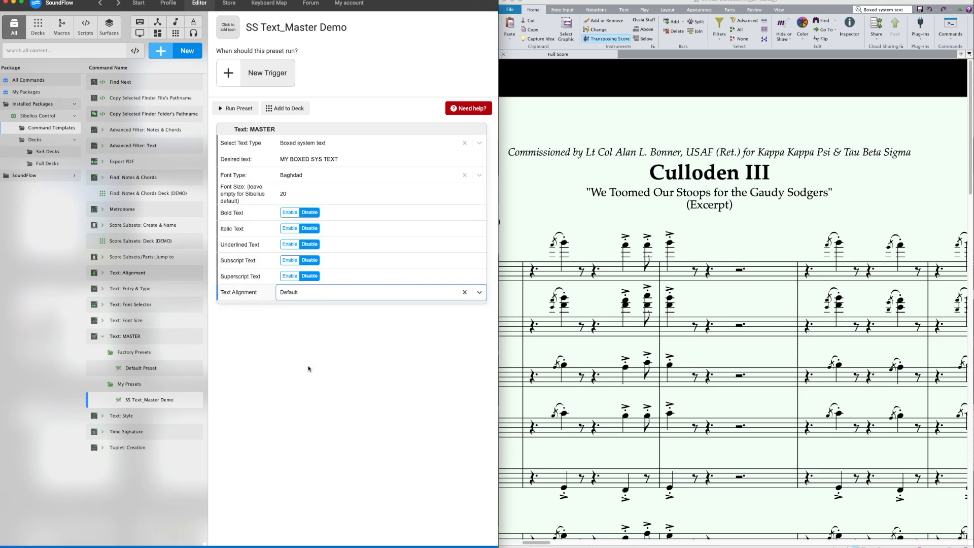
# Step: Clear the preset's font size and reset its font type to Default Font
pyautogui.click(295, 189)
pyautogui.doubleClick(295, 190)
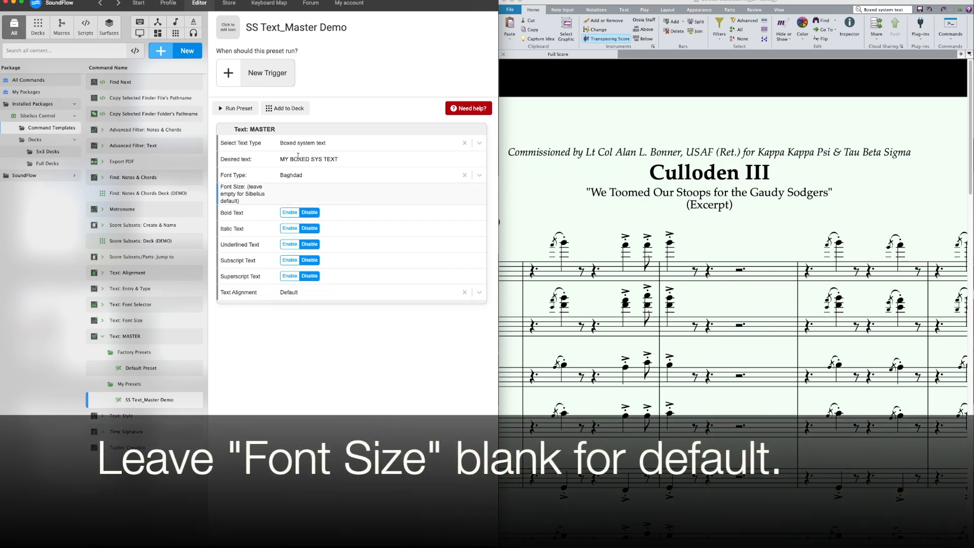
pyautogui.click(464, 175)
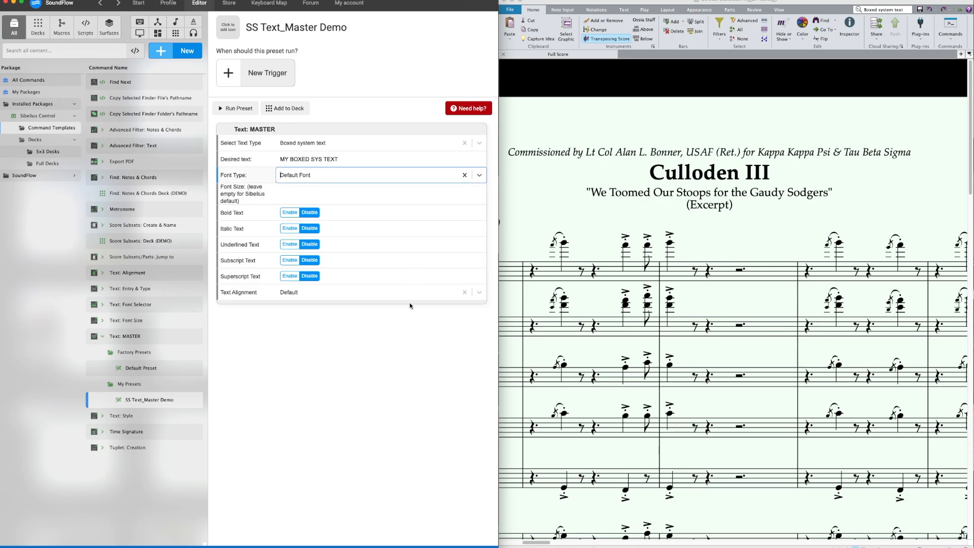
# Step: Run the preset on the top staff's third bar in the score and close the Inspector
pyautogui.click(730, 267)
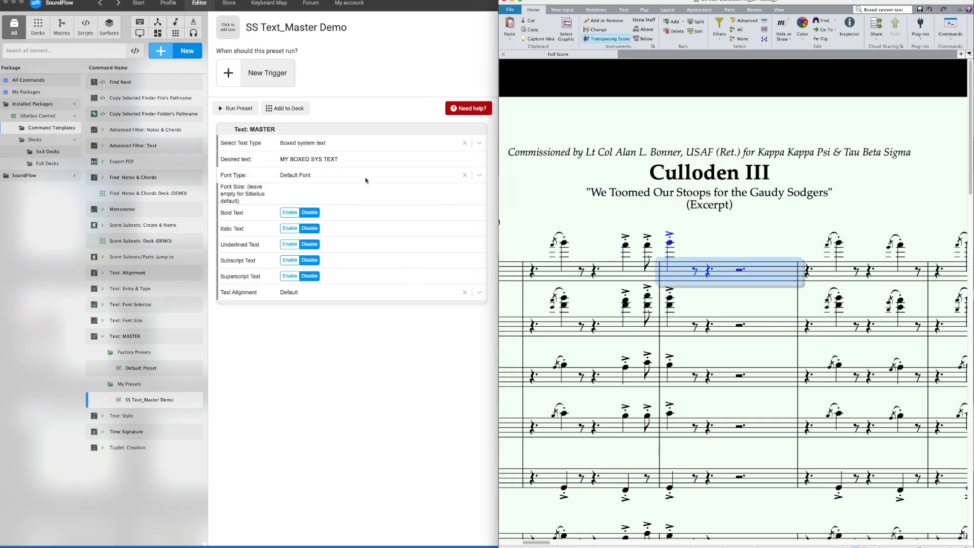
pyautogui.click(249, 109)
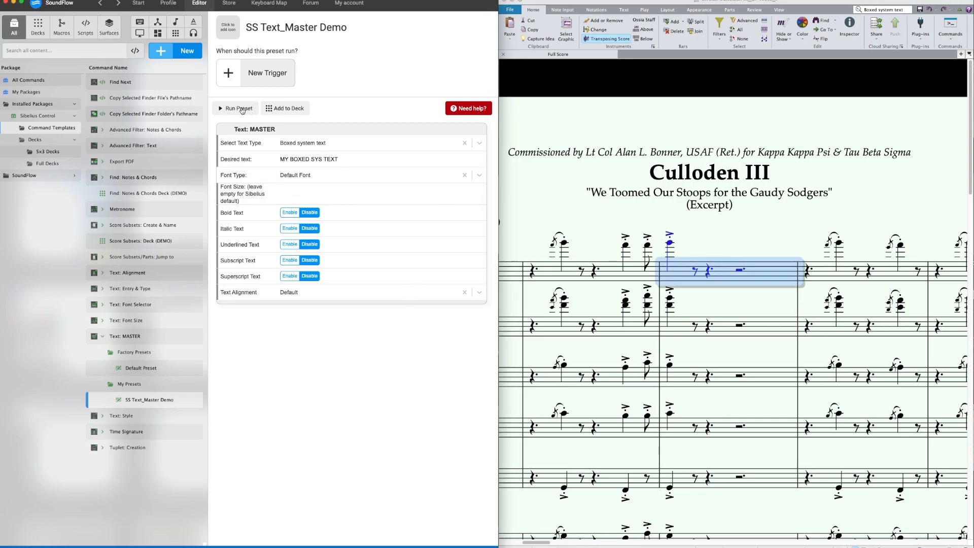
pyautogui.click(242, 109)
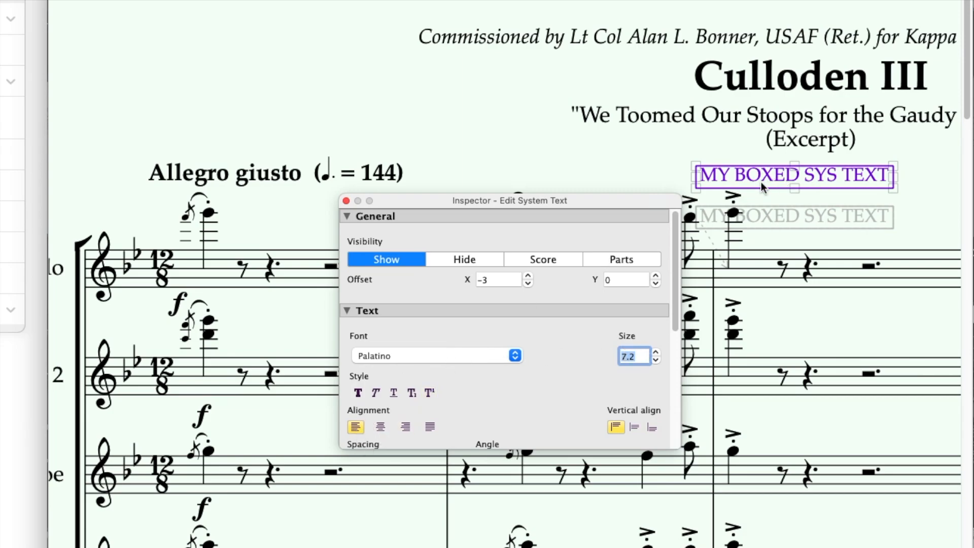
pyautogui.click(345, 200)
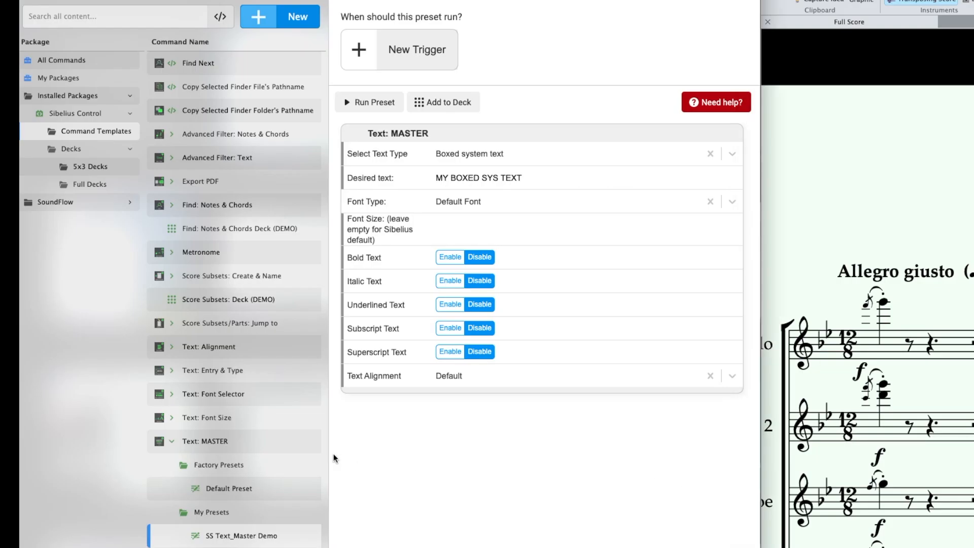
# Step: Open the SS Text_MY TEXT (Rehearsal Mark) preset under Text: Entry & Type and review its text type options
pyautogui.click(280, 440)
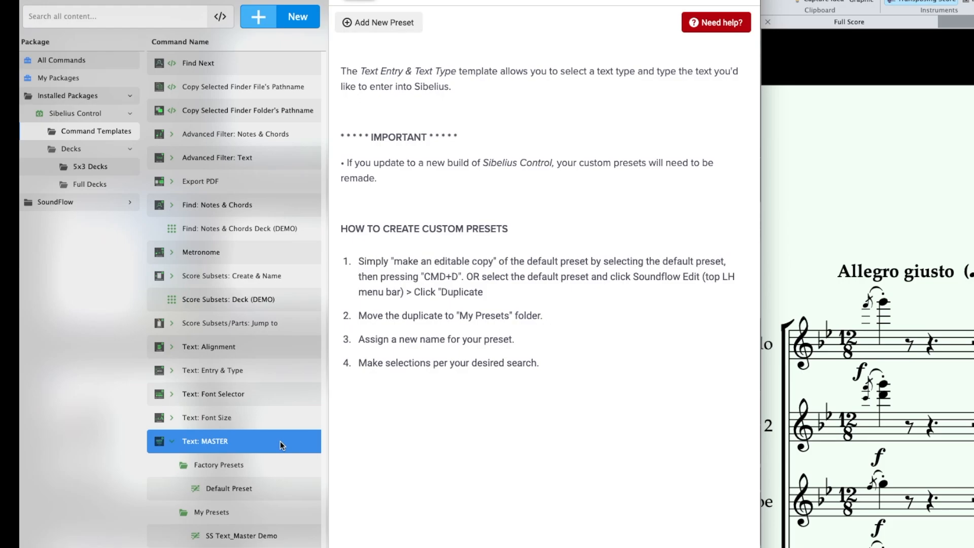
pyautogui.press('Left')
pyautogui.press('Up')
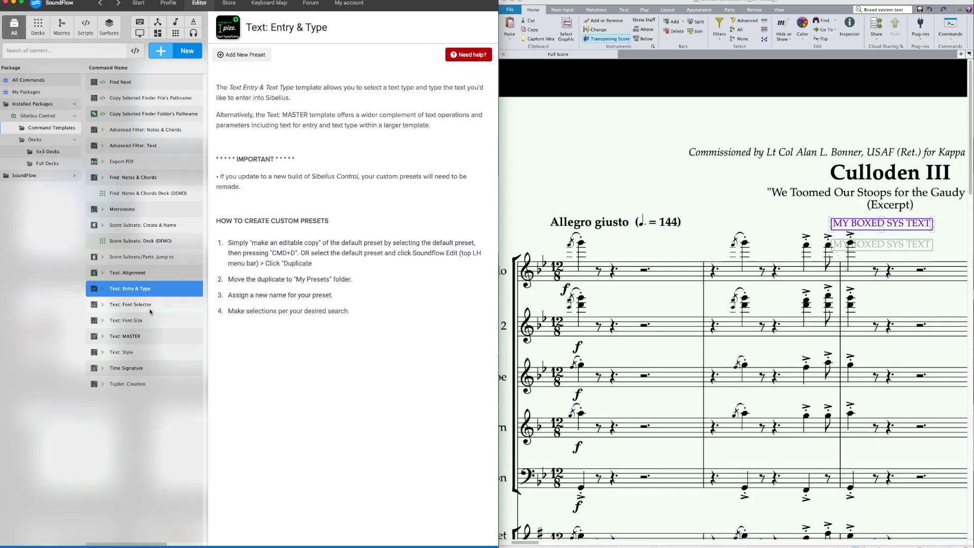
pyautogui.press('Right')
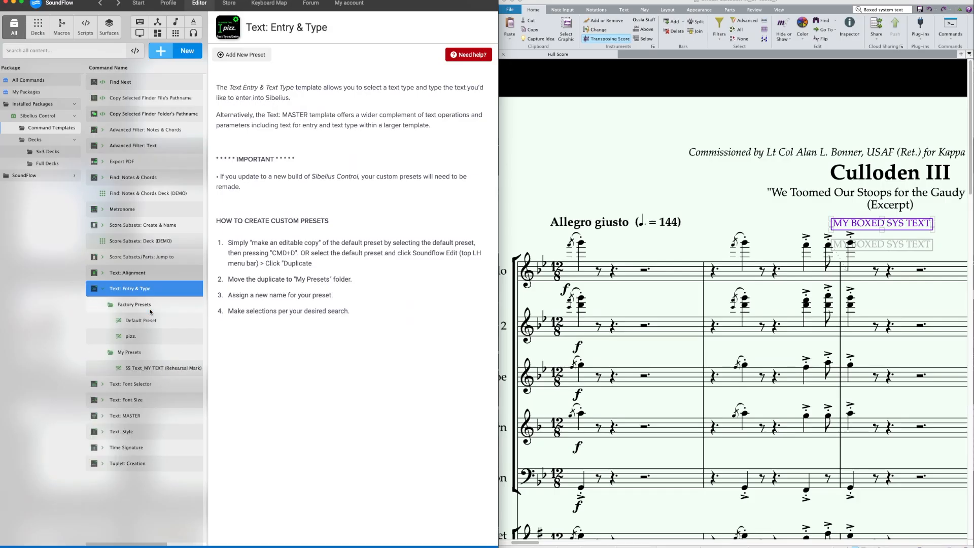
pyautogui.click(151, 369)
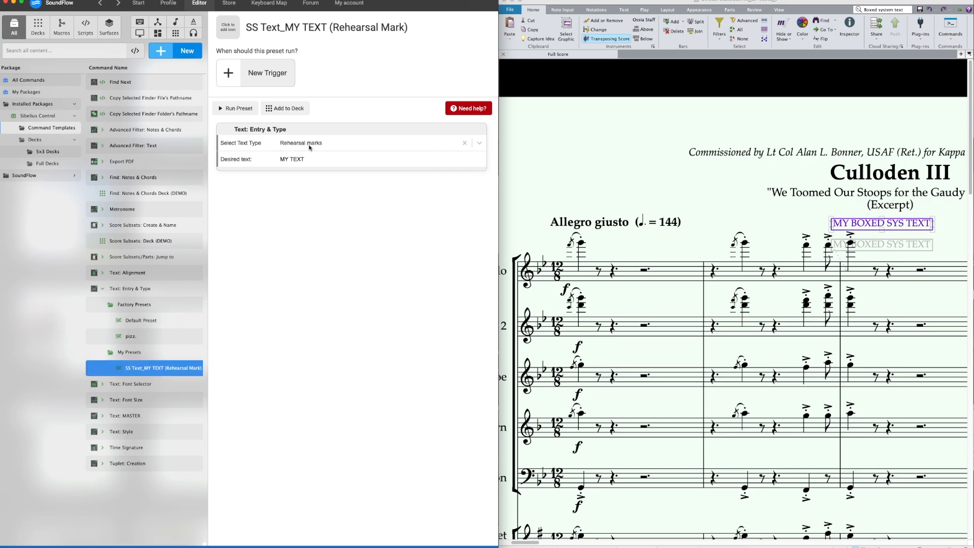
pyautogui.click(293, 144)
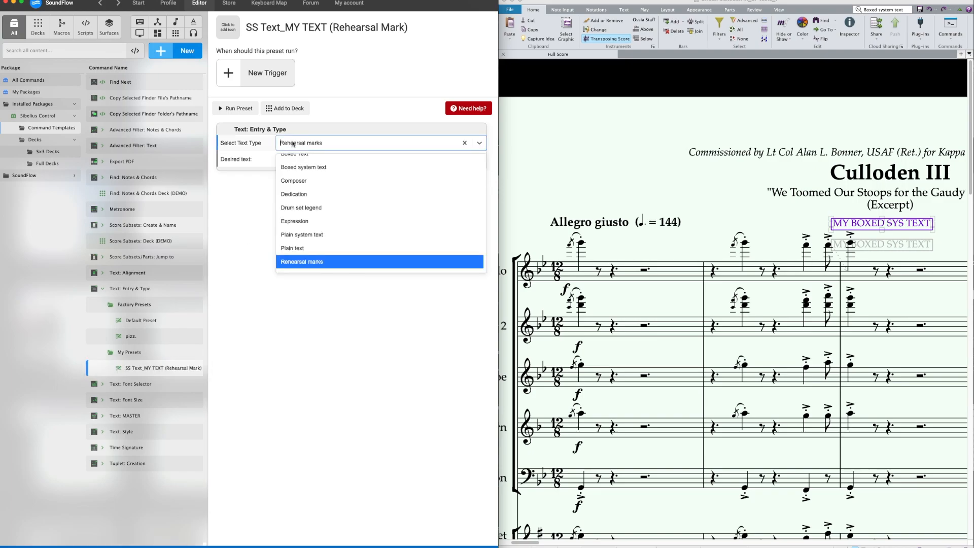
pyautogui.click(269, 189)
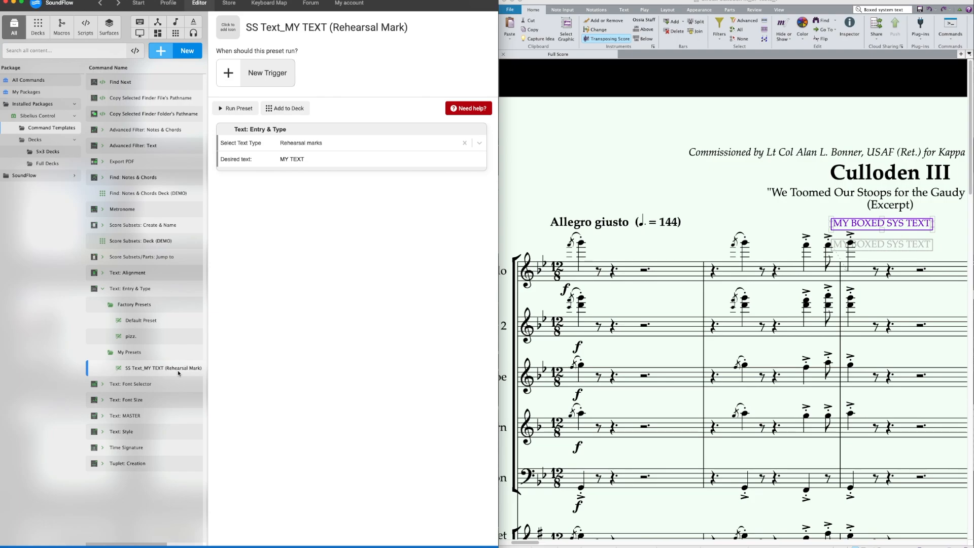
# Step: Expand the Text: Style template and review the SS Text_Bold preset's style settings
pyautogui.click(135, 432)
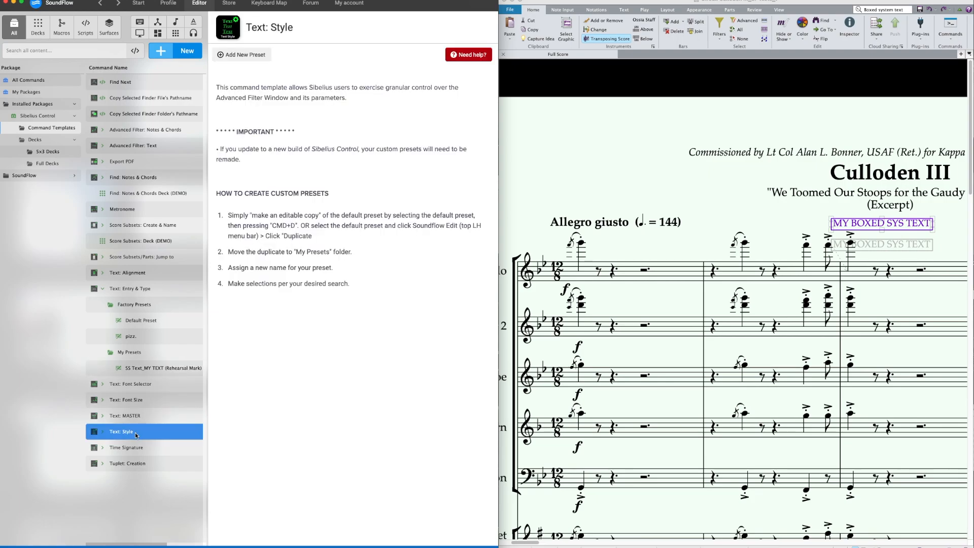
pyautogui.click(136, 432)
pyautogui.press('Down')
pyautogui.press('Down')
pyautogui.press('Down')
pyautogui.press('Down')
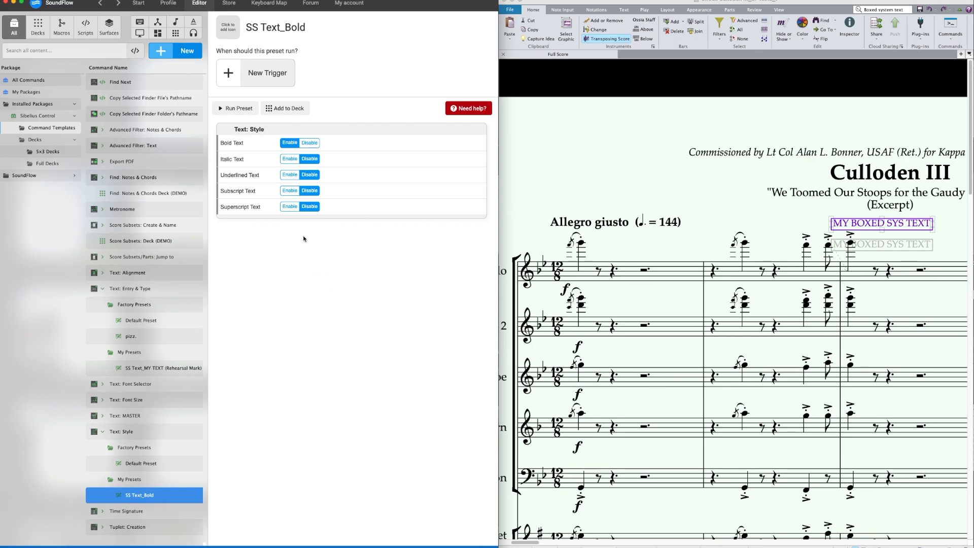
pyautogui.click(294, 284)
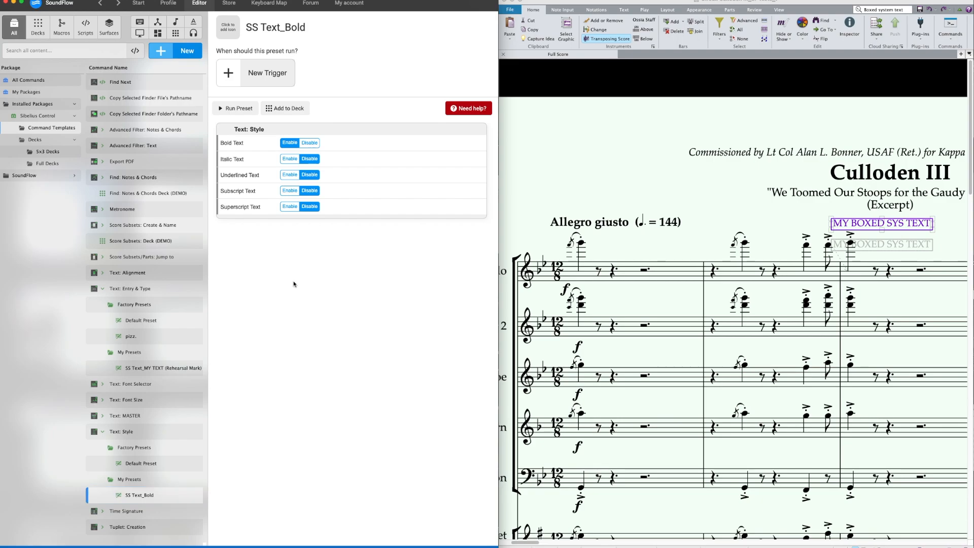
# Step: Create a custom package under My Packages, named with the owner's first name in possessive form followed by "SC Macros"
pyautogui.click(52, 94)
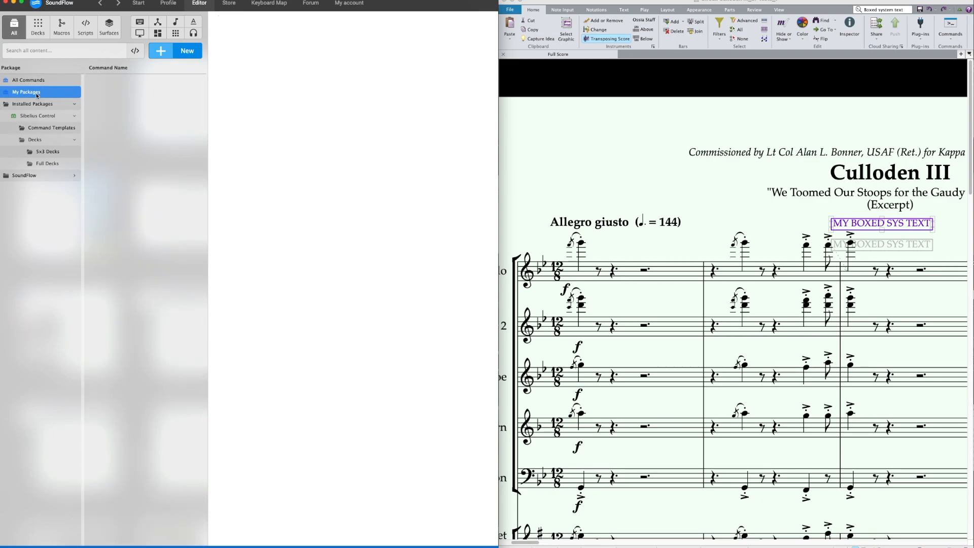
pyautogui.click(172, 55)
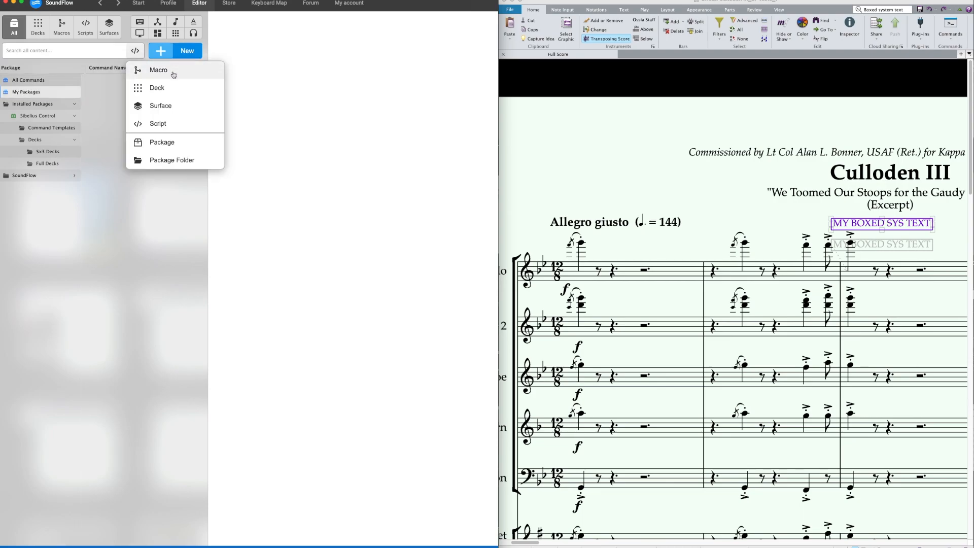
pyautogui.click(172, 140)
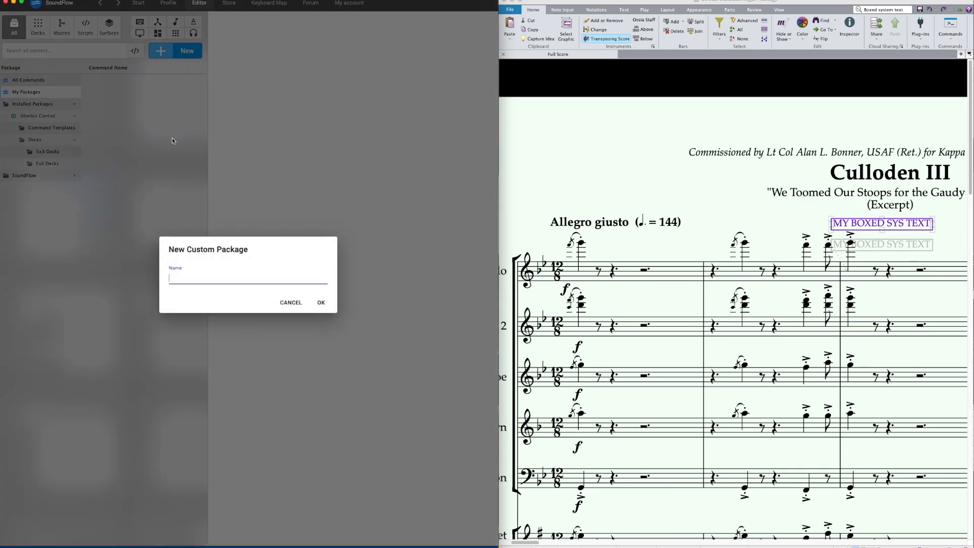
pyautogui.write("Scott's SC Macros")
pyautogui.press('Return')
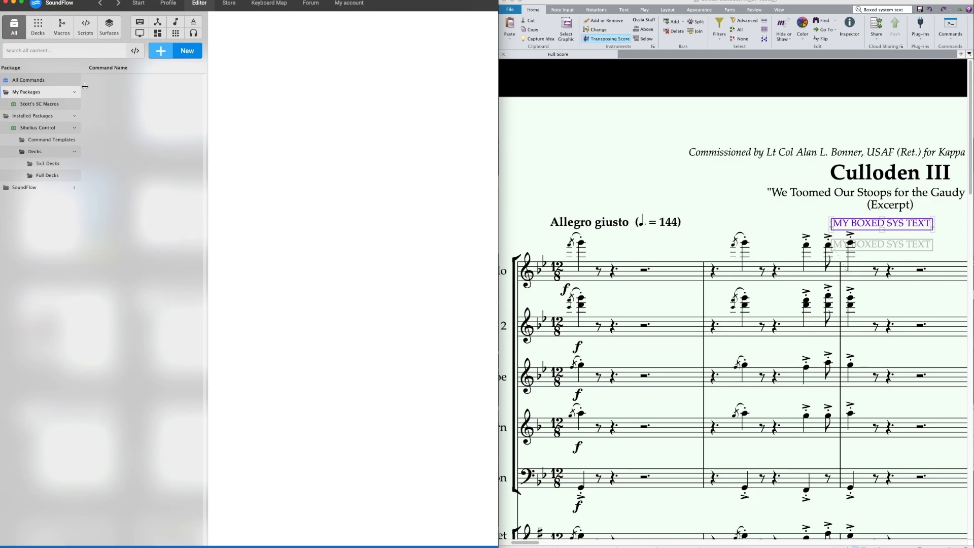
# Step: Create a macro named "SS Macro (Combo)" inside the new SC Macros package
pyautogui.click(44, 105)
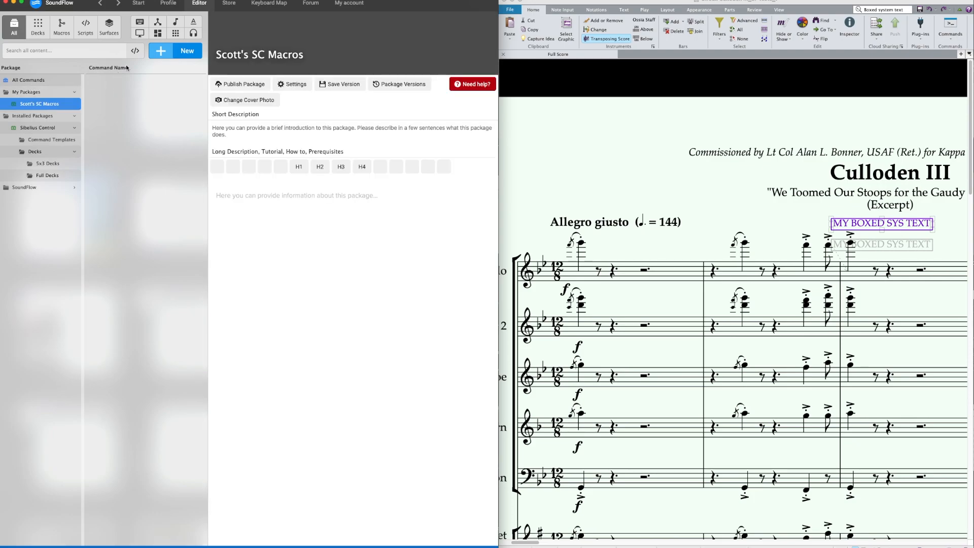
pyautogui.click(157, 55)
pyautogui.click(157, 69)
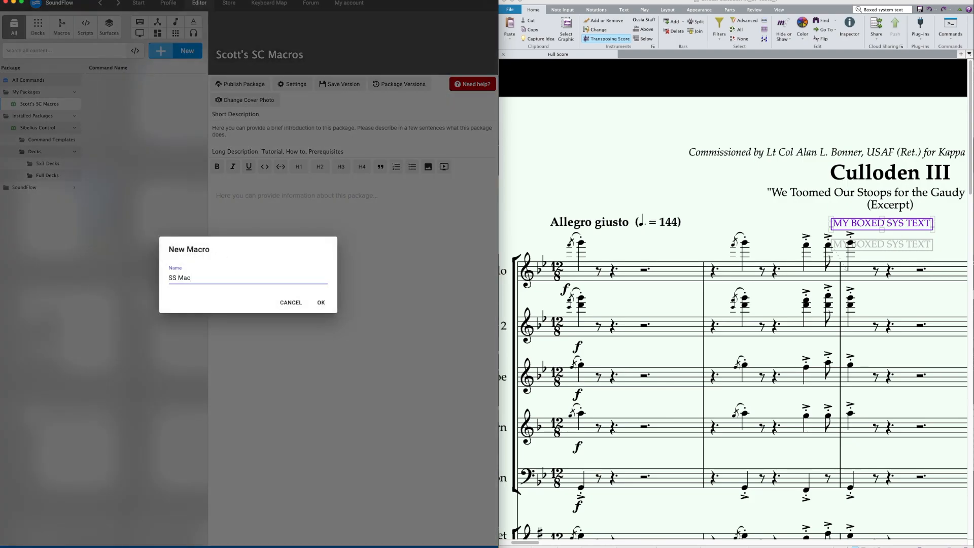
pyautogui.write('SS Macro (Combo')
pyautogui.press('Return')
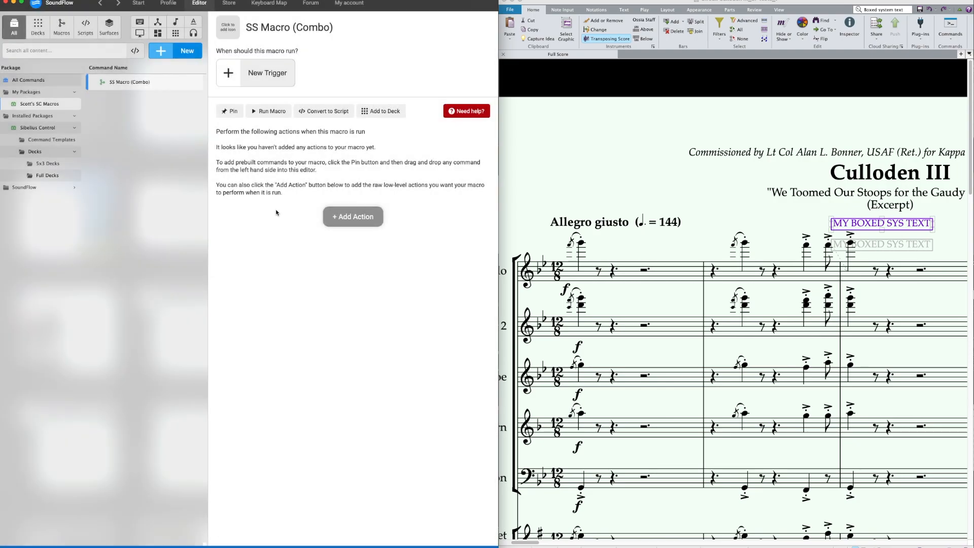
# Step: Add the SS Text_MY TEXT (Rehearsal Mark) preset and the Text: Style SS Text_Bold preset as the macro's two actions
pyautogui.click(350, 217)
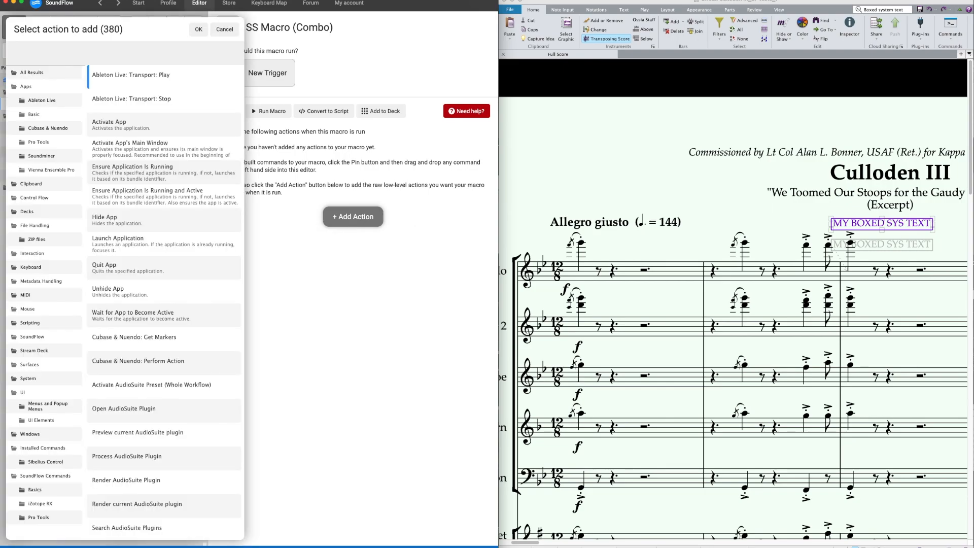
pyautogui.write('SS Text')
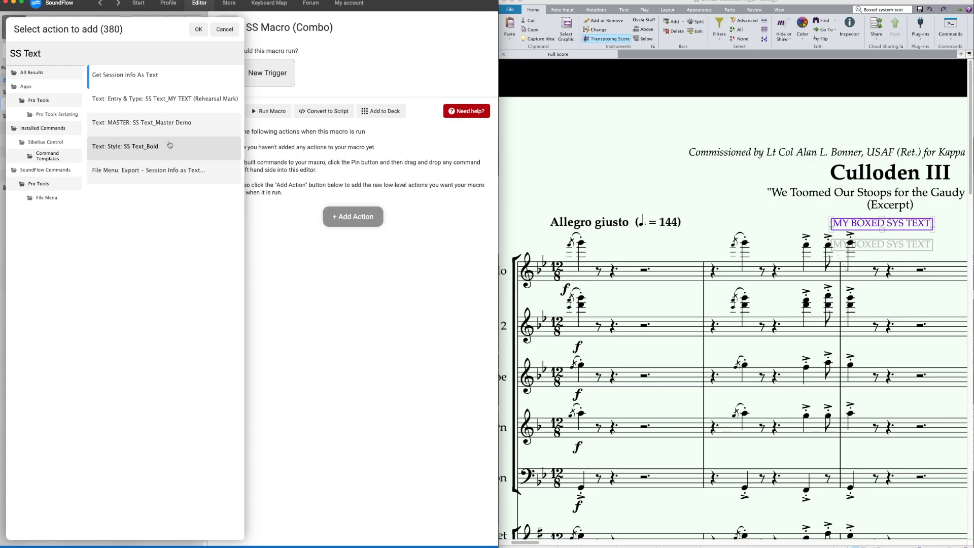
pyautogui.doubleClick(168, 101)
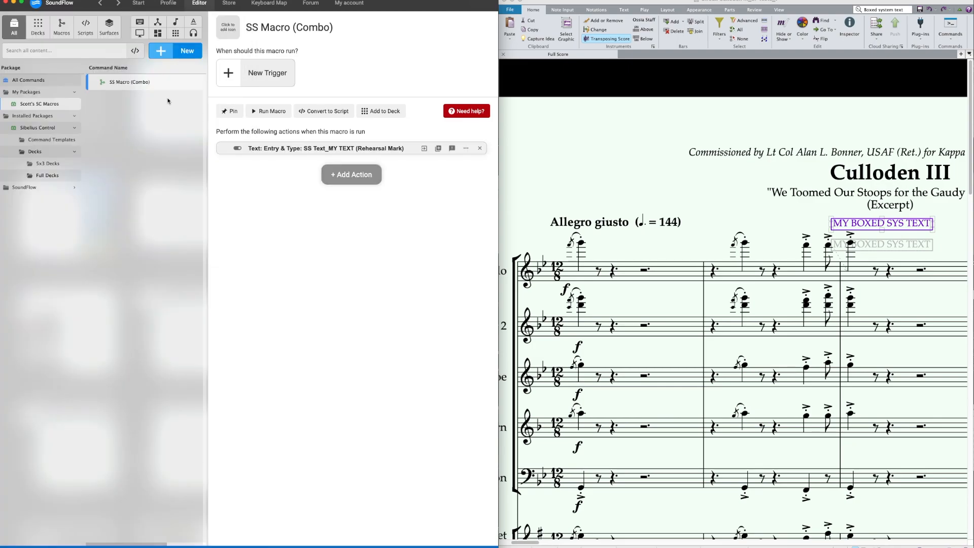
pyautogui.click(339, 175)
pyautogui.write('SS T')
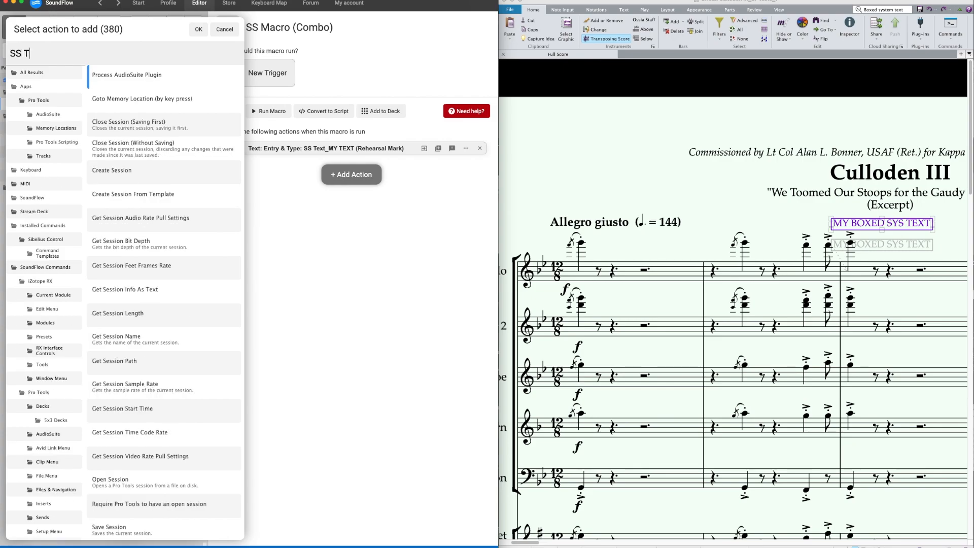
pyautogui.write('ext')
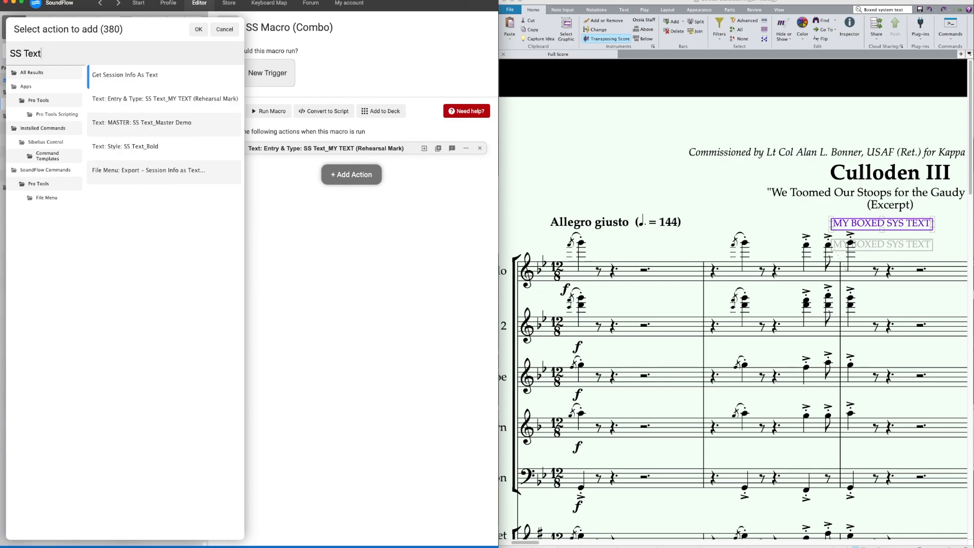
pyautogui.doubleClick(139, 151)
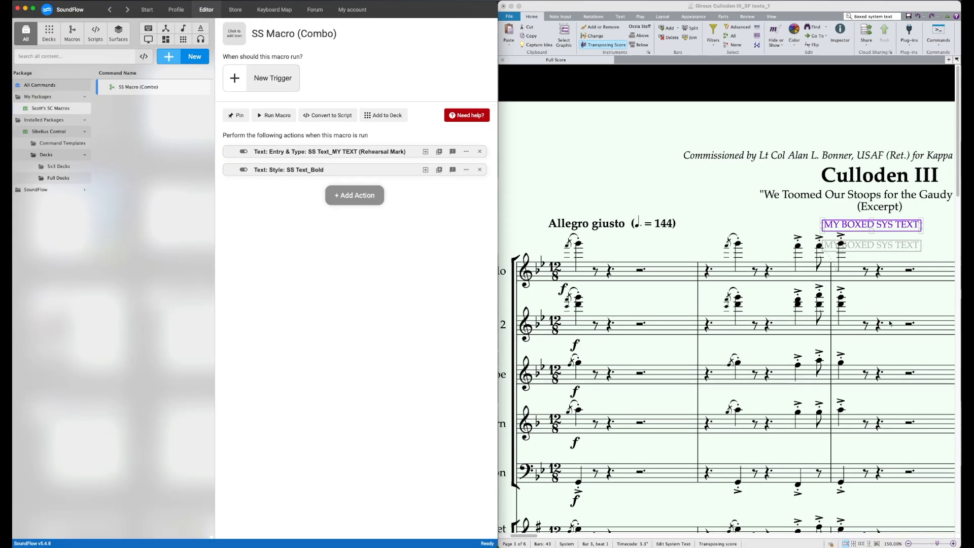
# Step: Test-run SS Macro (Combo) on bar 3 of the score's second staff and close the Inspector
pyautogui.click(889, 323)
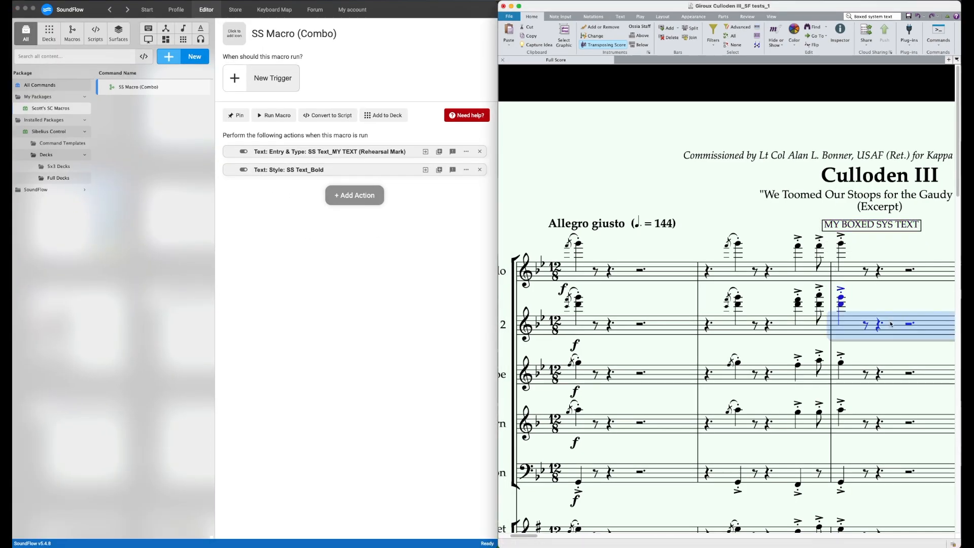
pyautogui.click(268, 117)
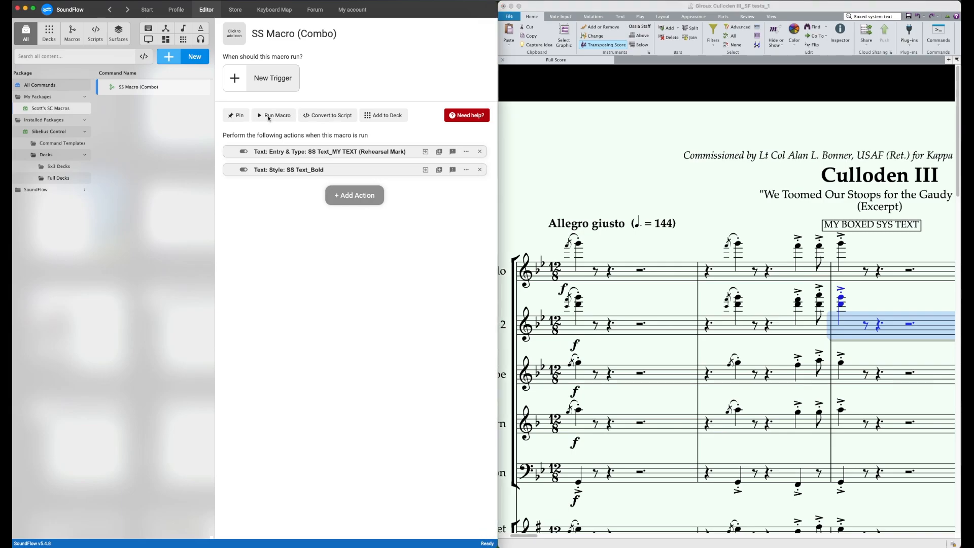
pyautogui.click(270, 118)
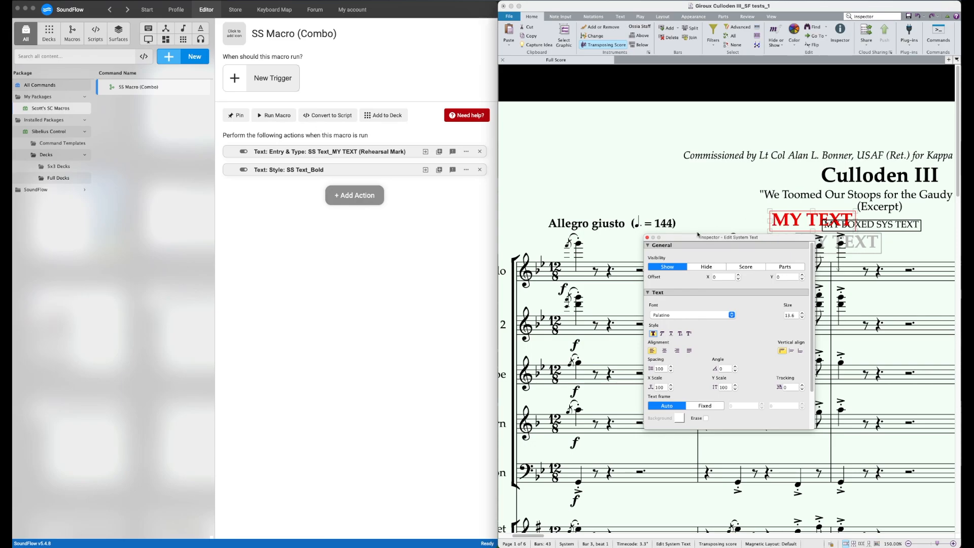
pyautogui.click(647, 238)
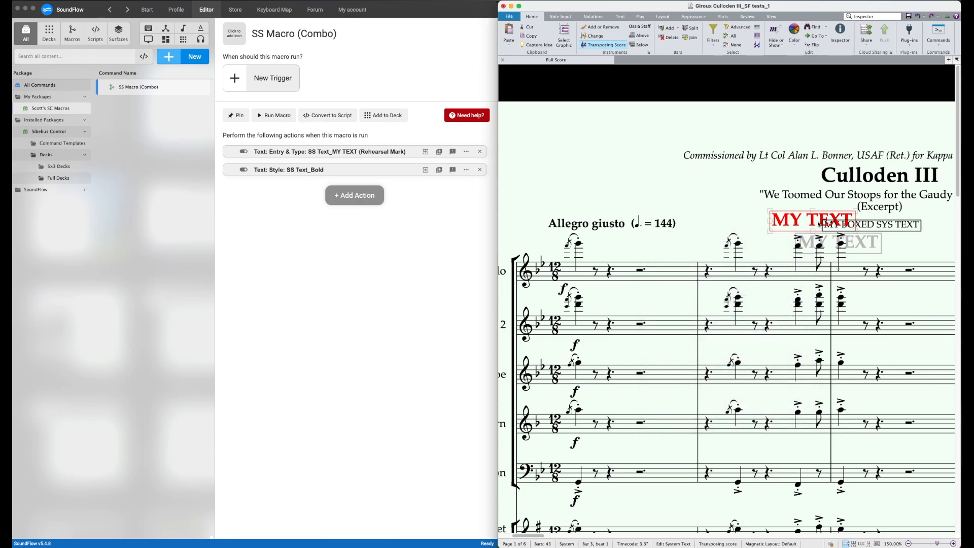
# Step: Delete the MY TEXT and MY BOXED SYS TEXT objects from above bar 3 of the score
pyautogui.press('Delete')
pyautogui.click(855, 225)
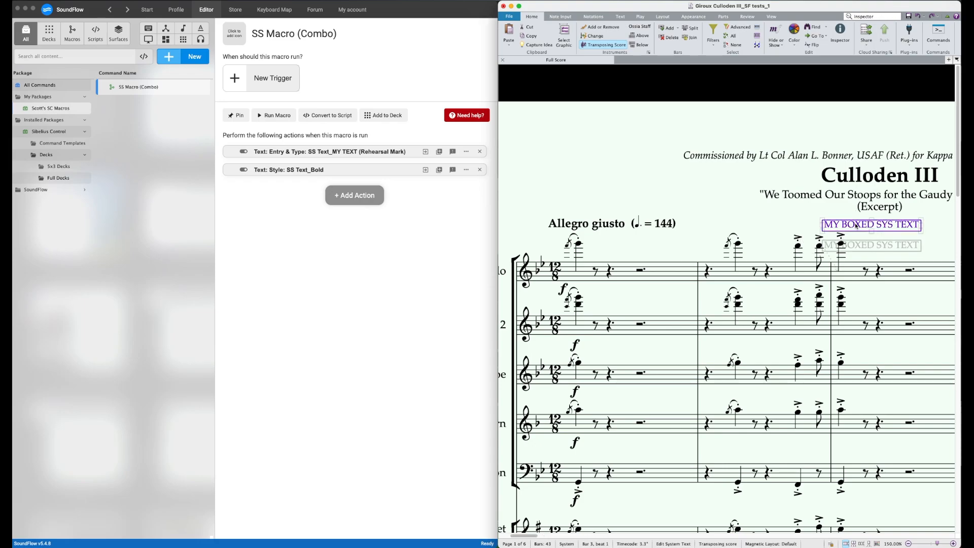
pyautogui.press('Delete')
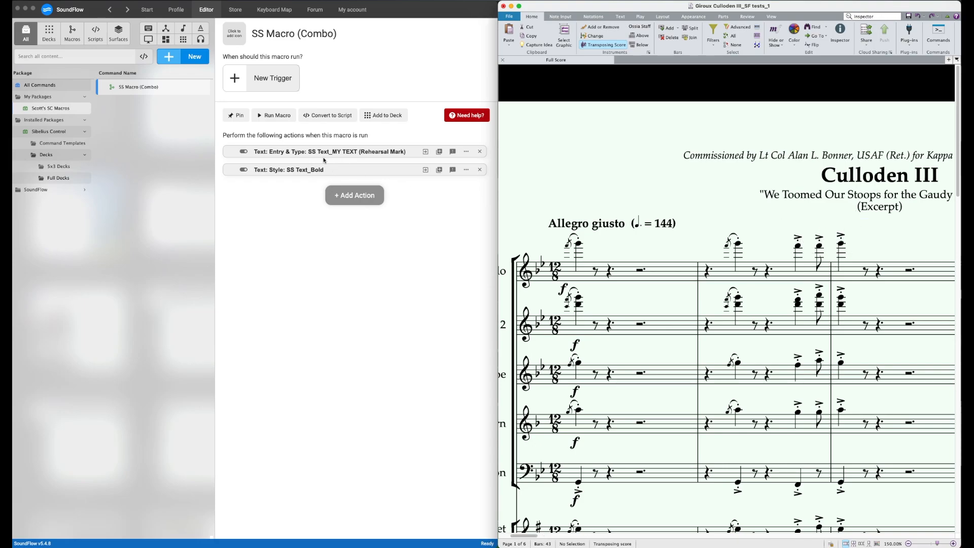
# Step: Change the desired text of the SS Text_MY TEXT (Rehearsal Mark) preset in Command Templates to "NEW STUFF"
pyautogui.click(66, 144)
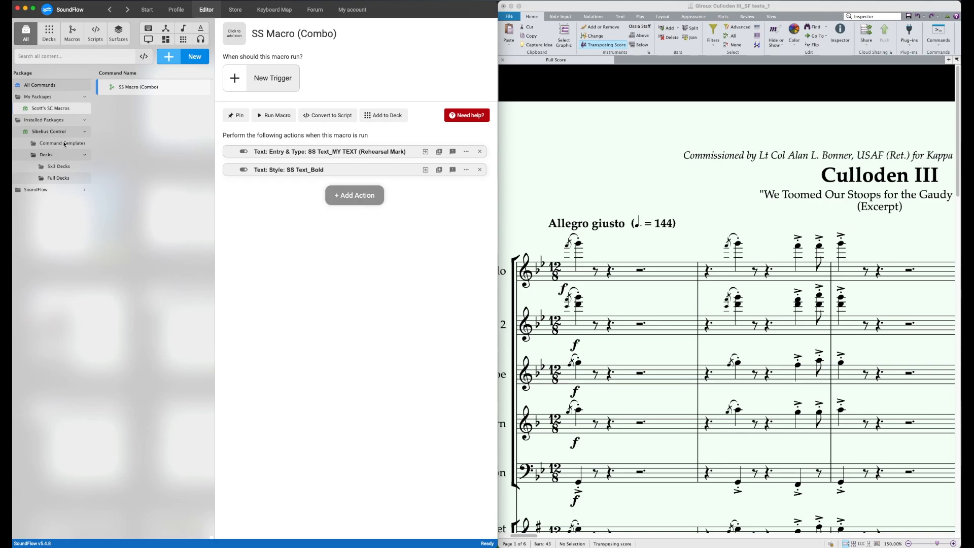
pyautogui.click(62, 144)
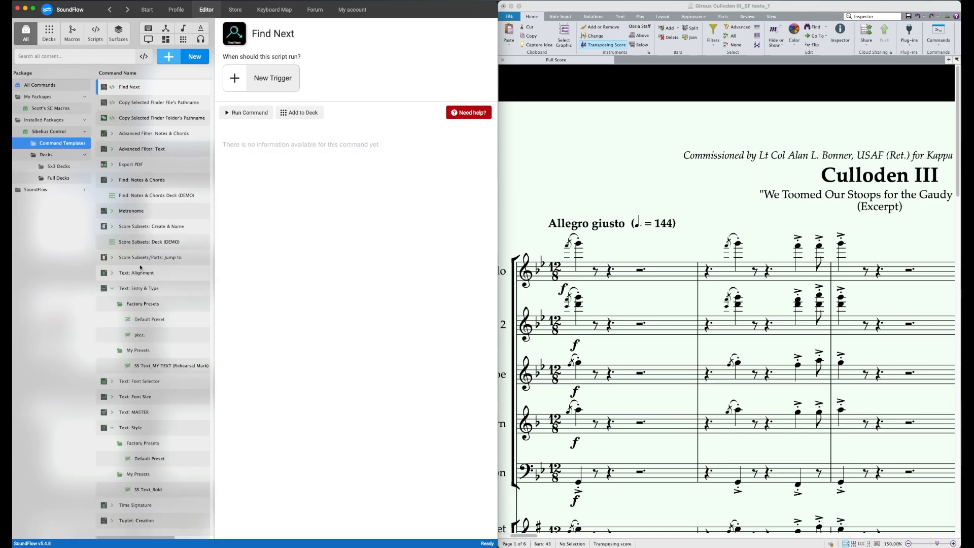
pyautogui.click(161, 366)
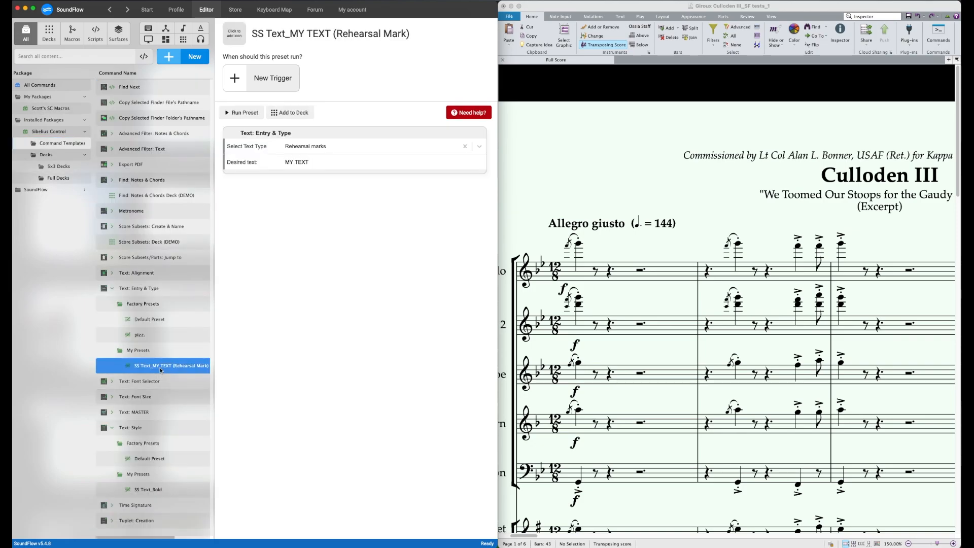
pyautogui.click(307, 163)
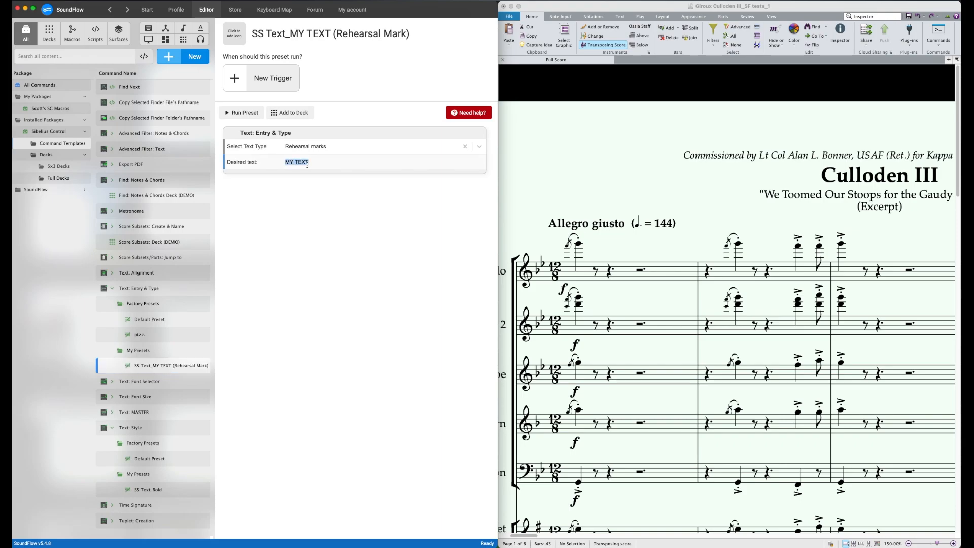
pyautogui.write('NEW STUFF')
# Step: Run SS Macro (Combo) on bar 3 of the score's top staff and close the Inspector
pyautogui.click(915, 282)
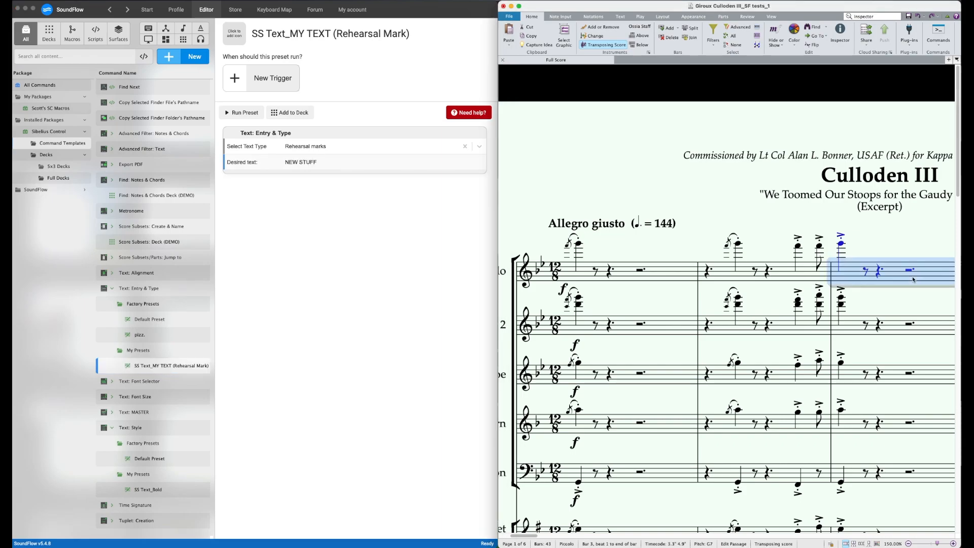
pyautogui.click(46, 109)
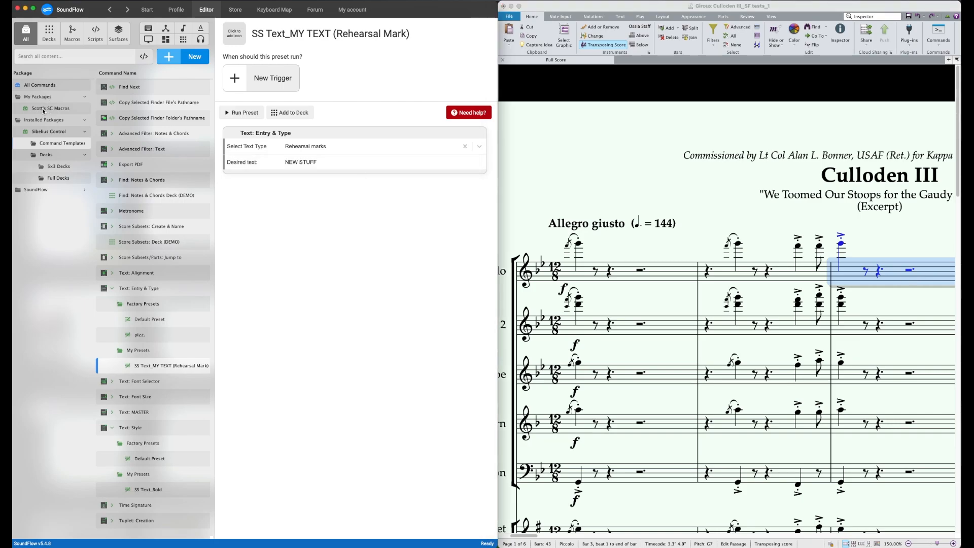
pyautogui.click(138, 87)
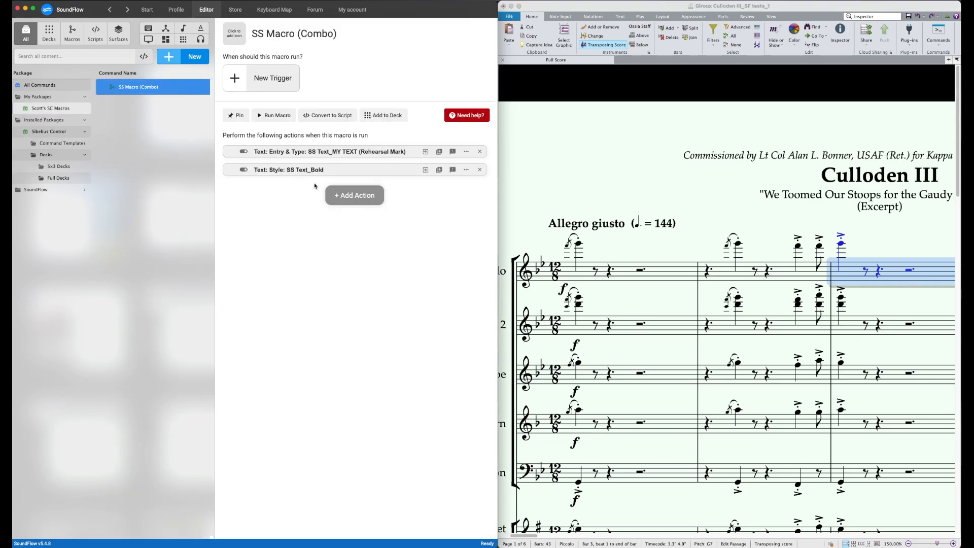
pyautogui.click(271, 114)
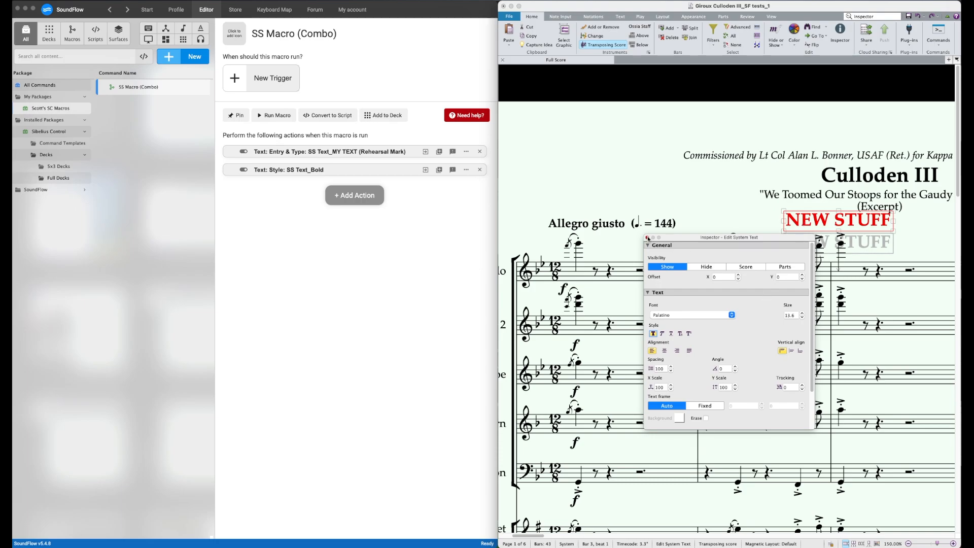
pyautogui.click(648, 239)
# Step: Create a deck named "SS SC Macro Deck" in the SC Macros package
pyautogui.click(213, 108)
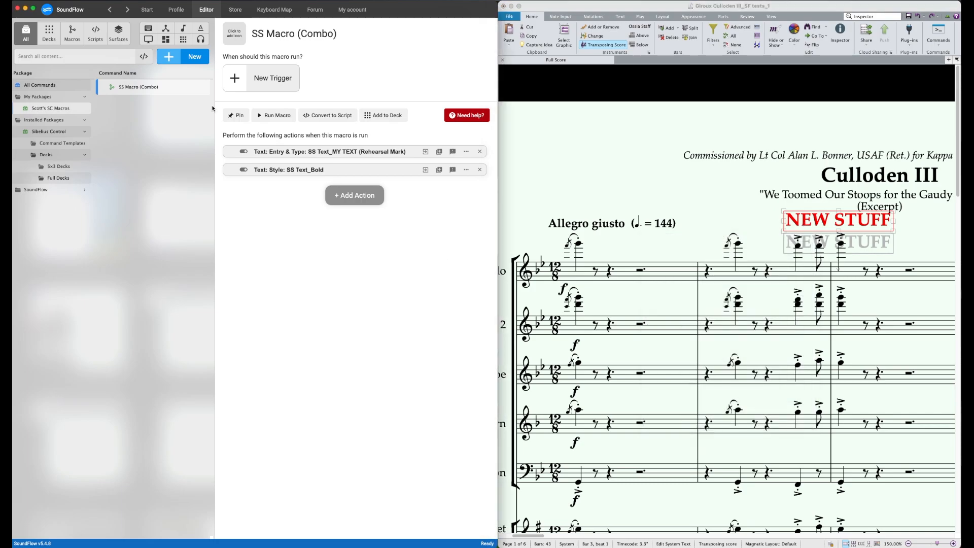
pyautogui.click(189, 57)
pyautogui.click(186, 92)
pyautogui.write('SS SC Macro')
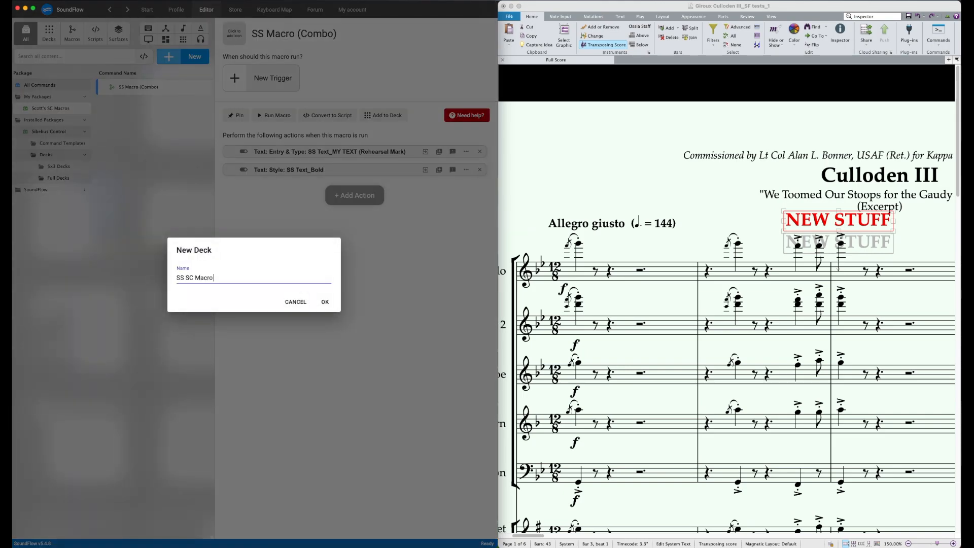
pyautogui.press('Return')
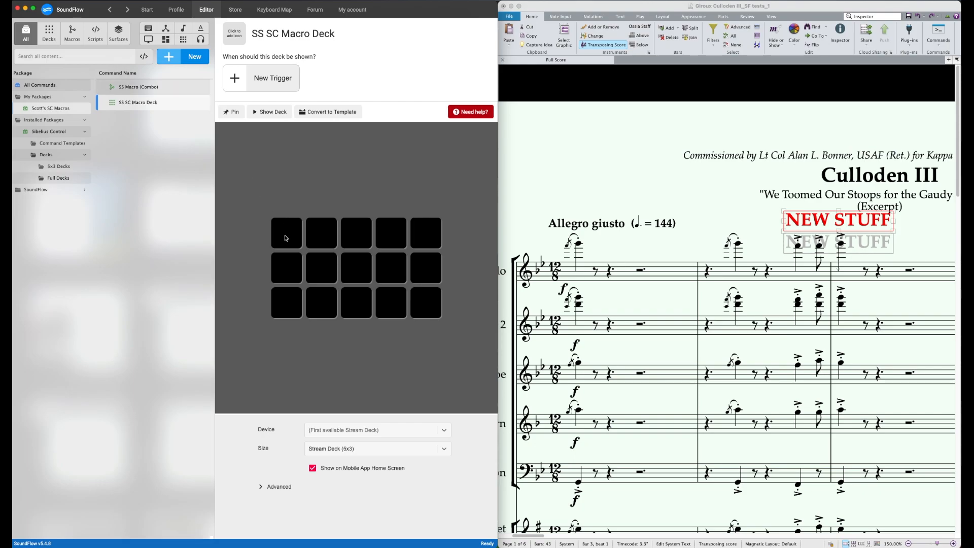
# Step: Assign the existing SS Macro (Combo) command to the second button of the deck's first row and title it "SS Macro"
pyautogui.click(284, 239)
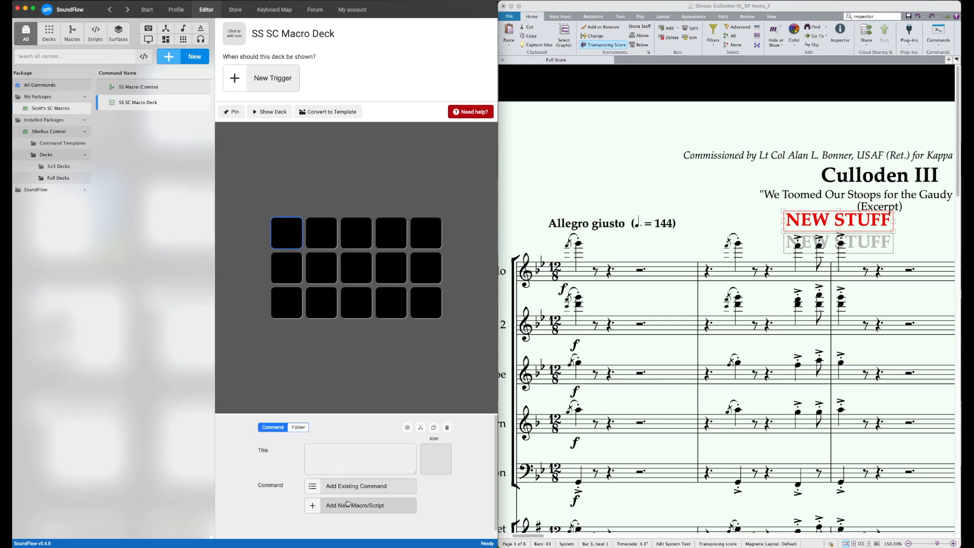
pyautogui.click(323, 236)
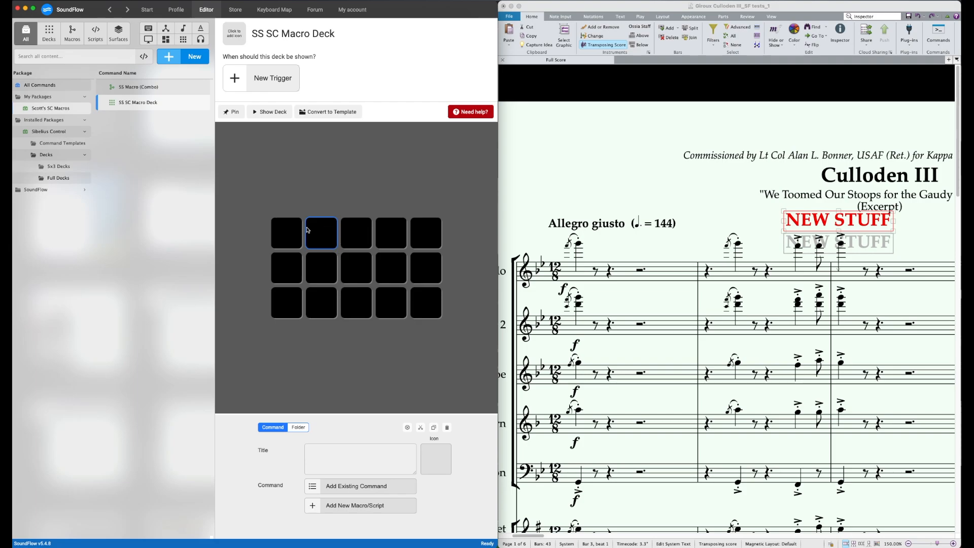
pyautogui.click(339, 490)
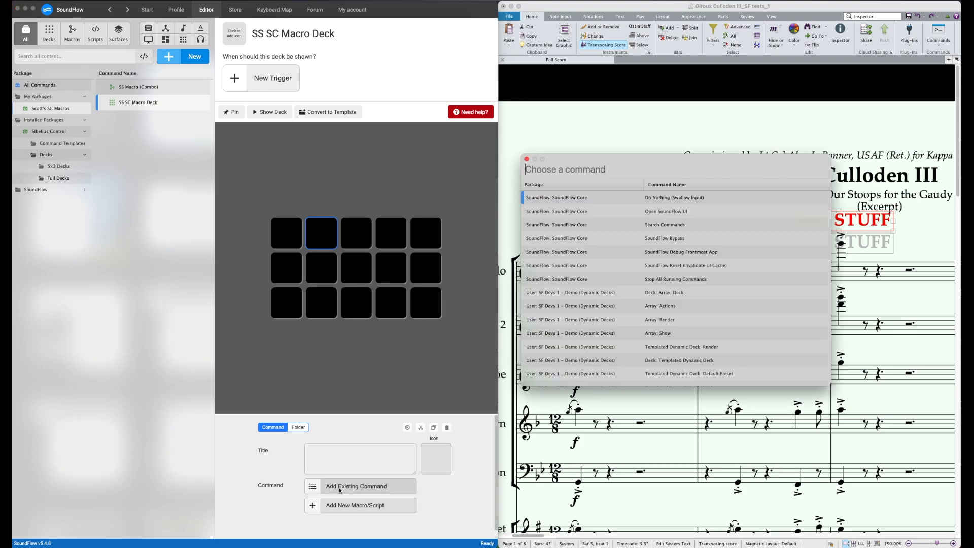
pyautogui.write('SS Macro')
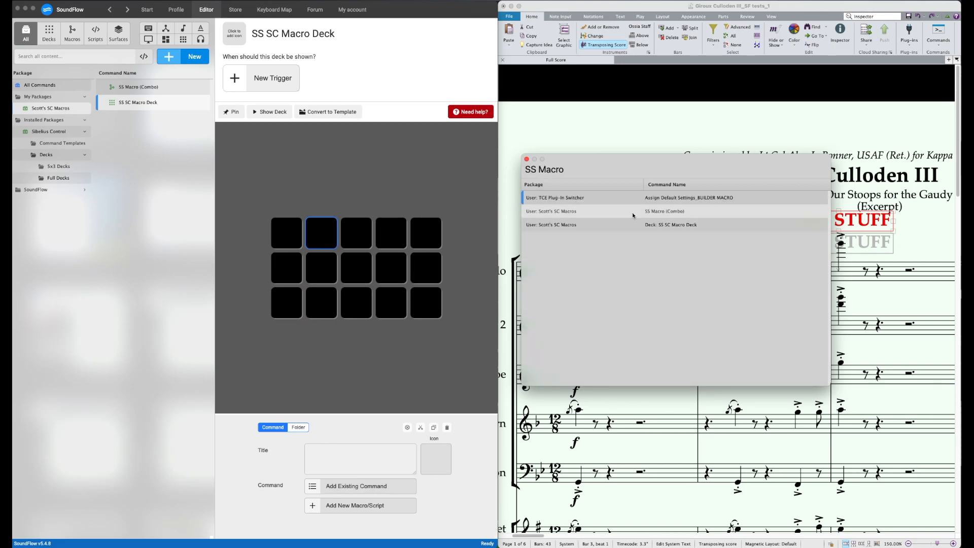
pyautogui.click(663, 212)
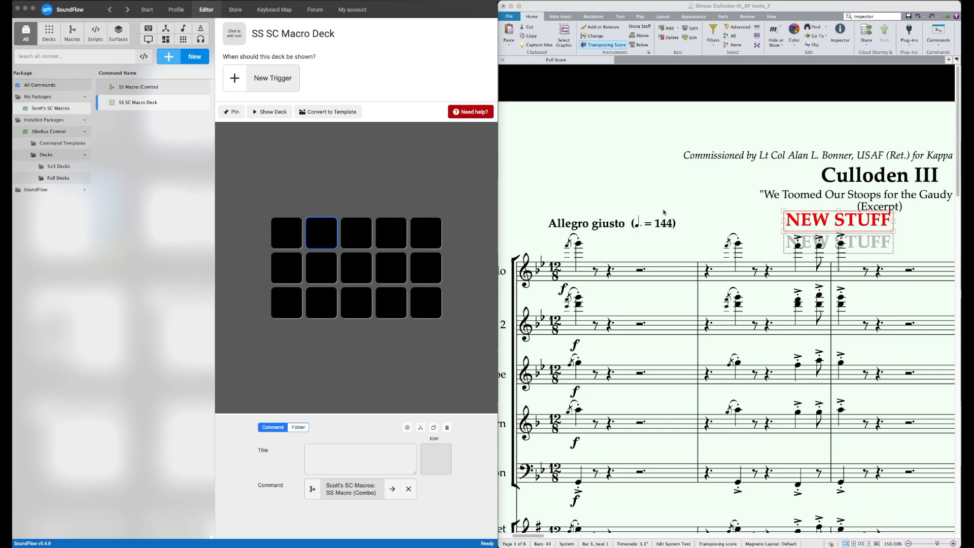
pyautogui.click(336, 456)
pyautogui.write('SS Macro')
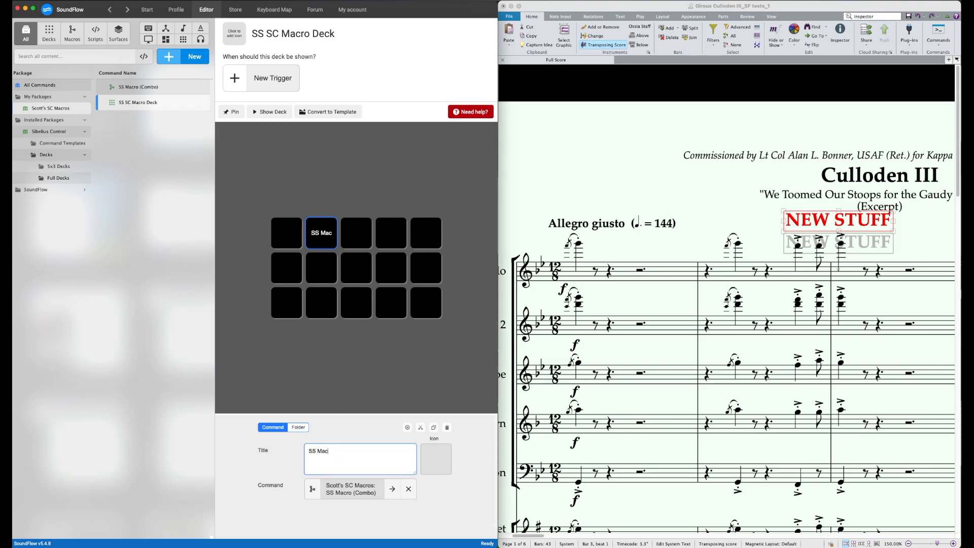
pyautogui.click(388, 173)
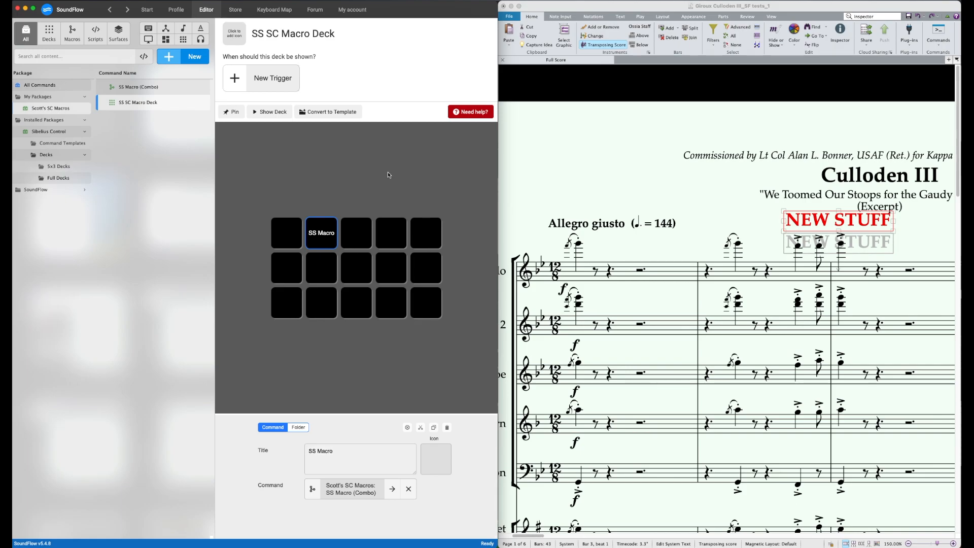
# Step: Pin the SS SC Macro Deck and place SS Macro (Combo) on the third button of its first row
pyautogui.click(191, 204)
pyautogui.click(133, 87)
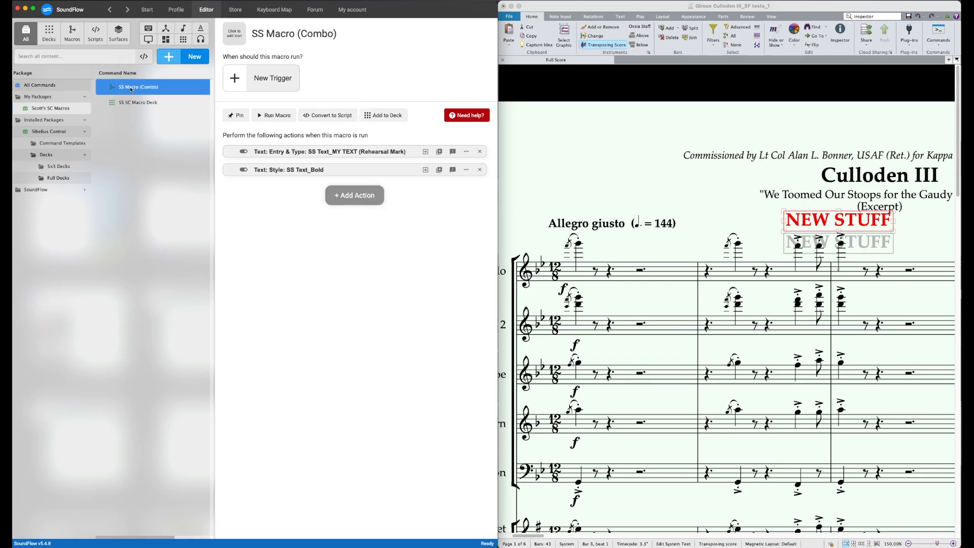
pyautogui.click(135, 102)
pyautogui.click(234, 112)
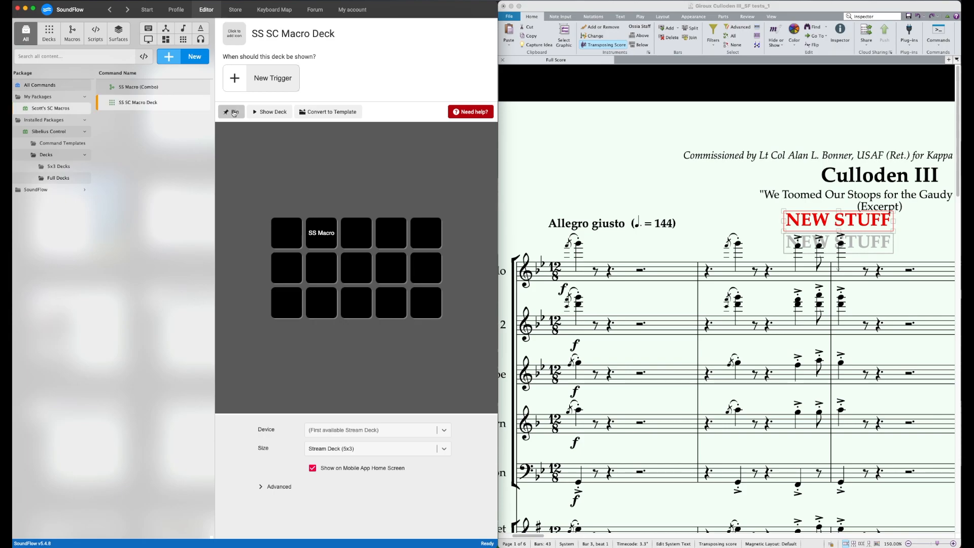
pyautogui.click(234, 112)
pyautogui.moveTo(149, 86); pyautogui.dragTo(364, 235)
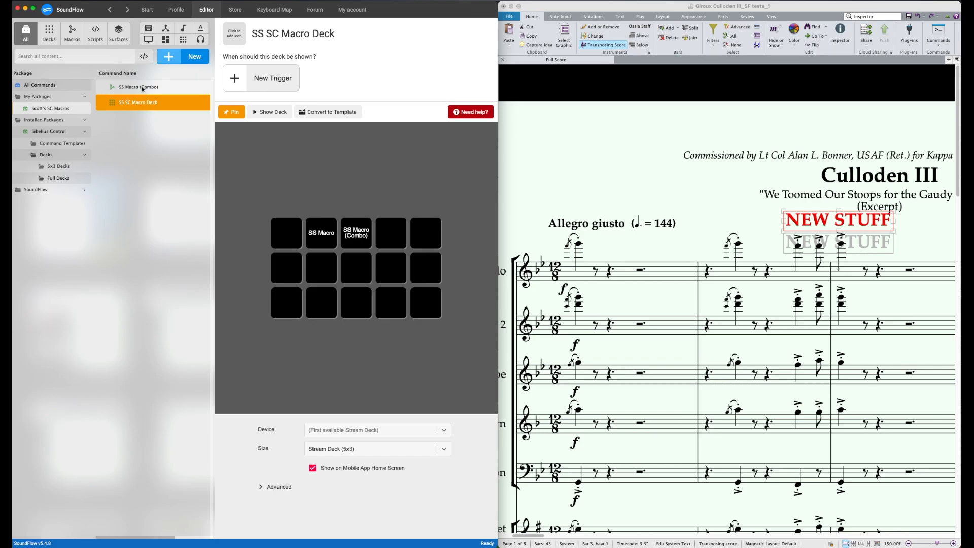
# Step: Add the SS Macro (Combo) command to the existing SS SC Macro Deck from the macro's own page
pyautogui.rightClick(120, 95)
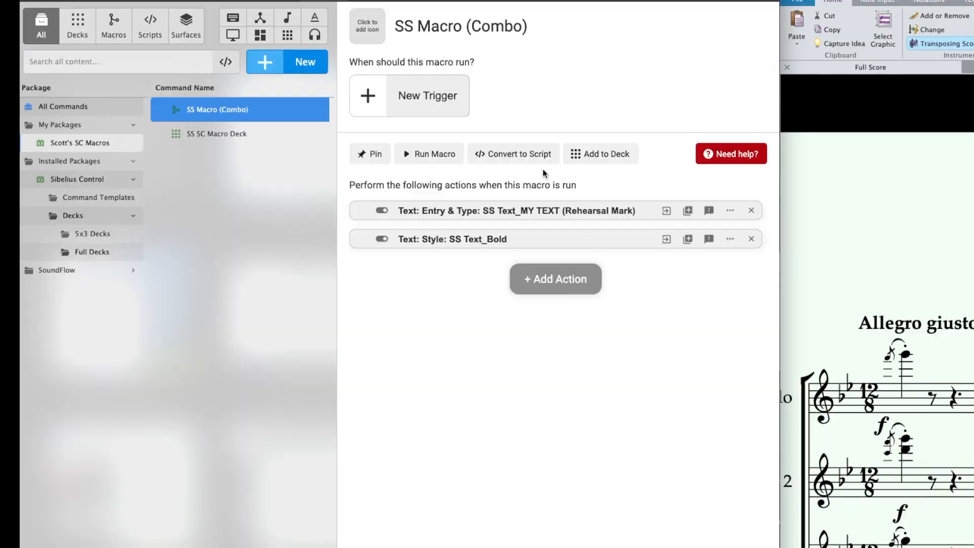
pyautogui.click(594, 159)
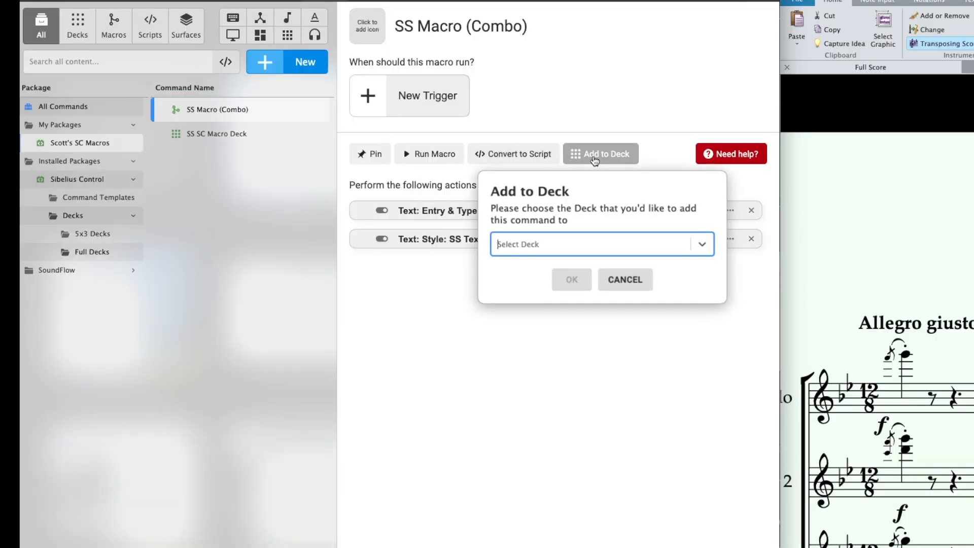
pyautogui.click(697, 244)
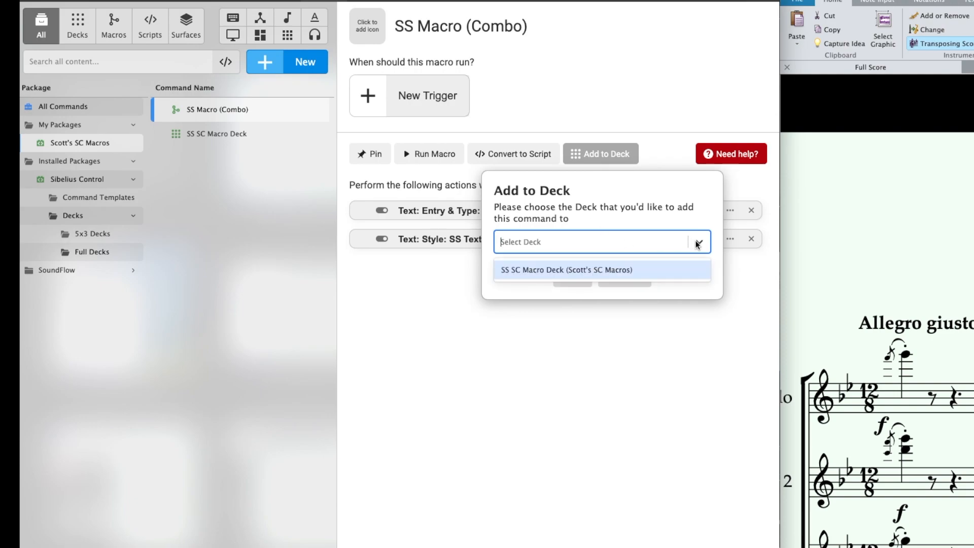
pyautogui.click(625, 269)
pyautogui.click(574, 279)
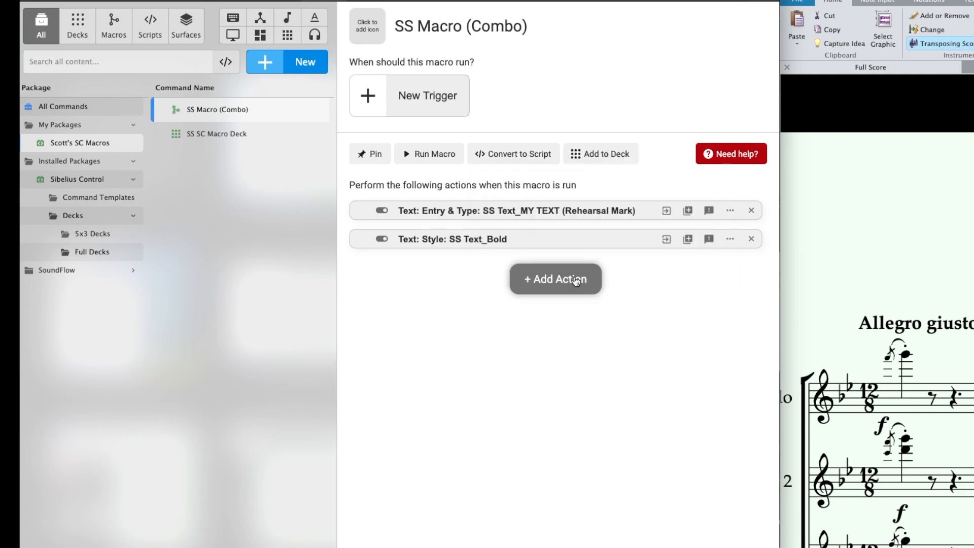
# Step: Set the device of the SS SC Macro Deck to This Machine
pyautogui.click(238, 135)
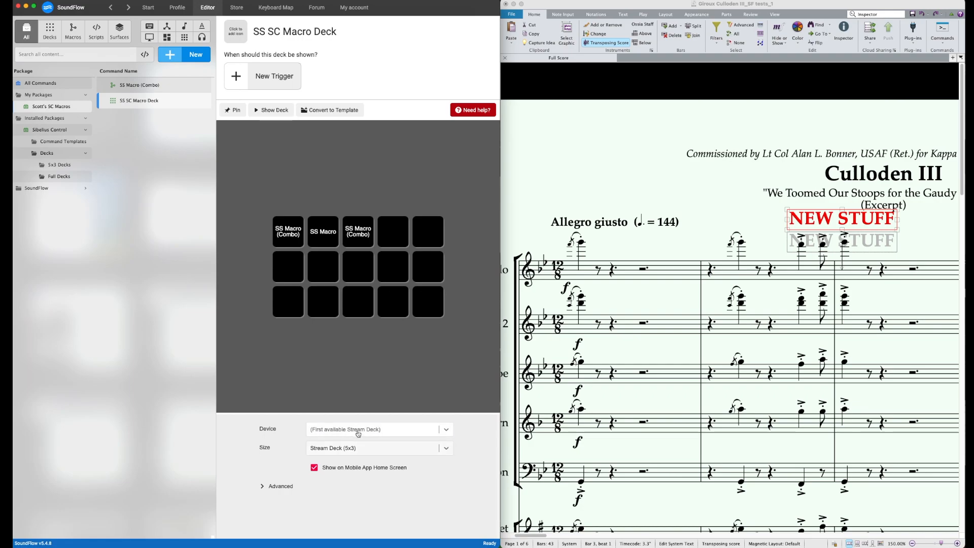
pyautogui.click(358, 434)
pyautogui.click(357, 447)
# Step: Show the deck as a floating window over the editor and run SS Macro (Combo) from its first button
pyautogui.click(257, 111)
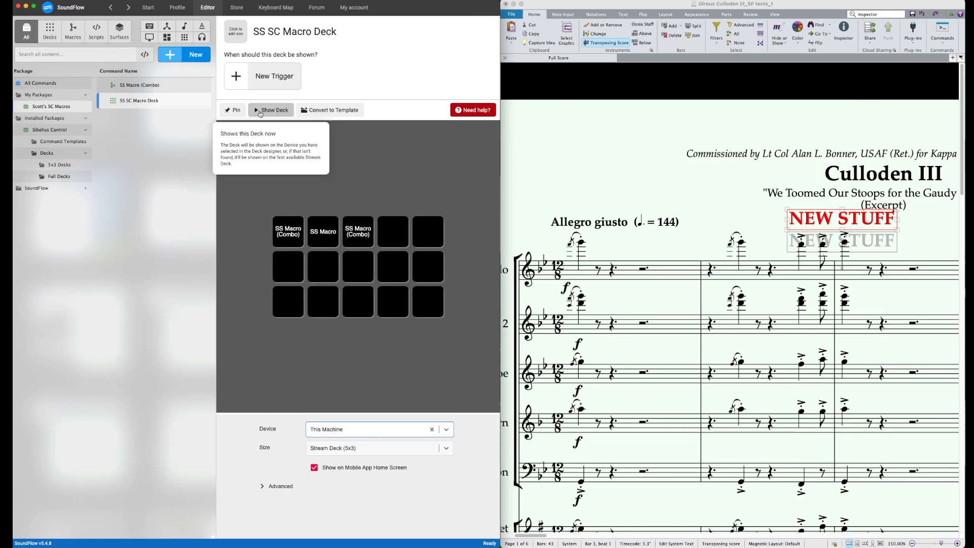
pyautogui.moveTo(631, 222); pyautogui.dragTo(340, 177)
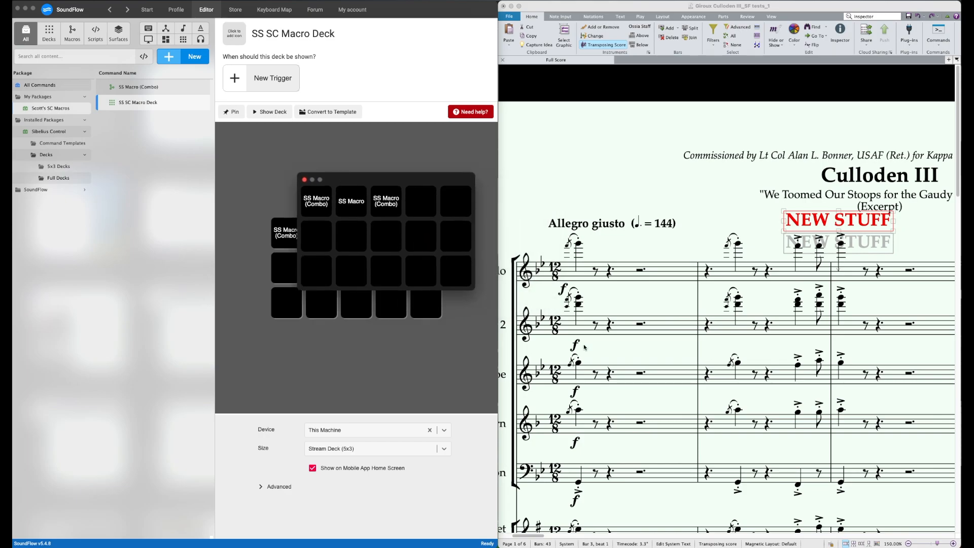
pyautogui.click(918, 379)
pyautogui.click(312, 203)
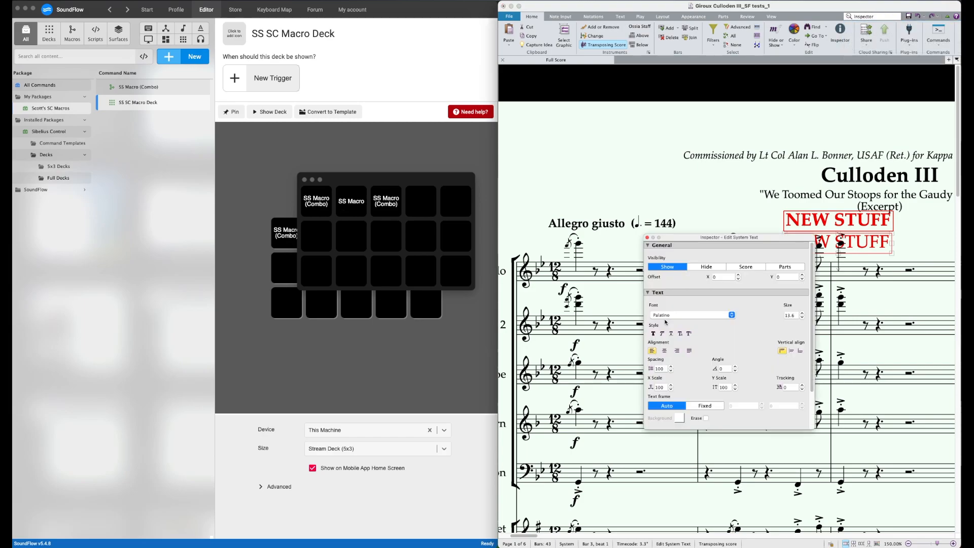
# Step: Delete both NEW STUFF texts from the score, closing the Inspector and the floating deck
pyautogui.click(840, 227)
pyautogui.press('Delete')
pyautogui.click(857, 223)
pyautogui.press('Delete')
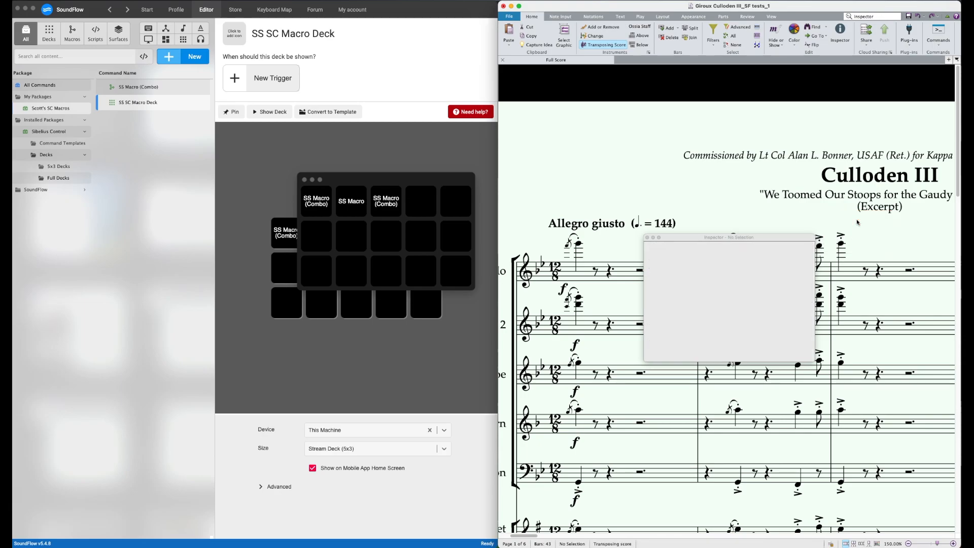
pyautogui.click(647, 237)
pyautogui.click(306, 195)
# Step: Retitle the second button of the deck's first row "My Pre 1" and show the updated deck on screen
pyautogui.click(332, 236)
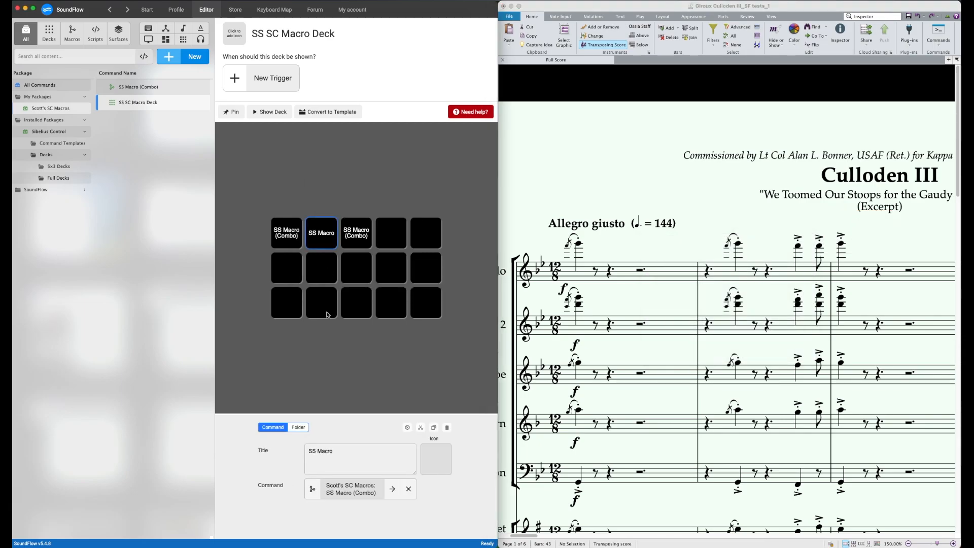
pyautogui.click(348, 455)
pyautogui.press('super+a')
pyautogui.write('M')
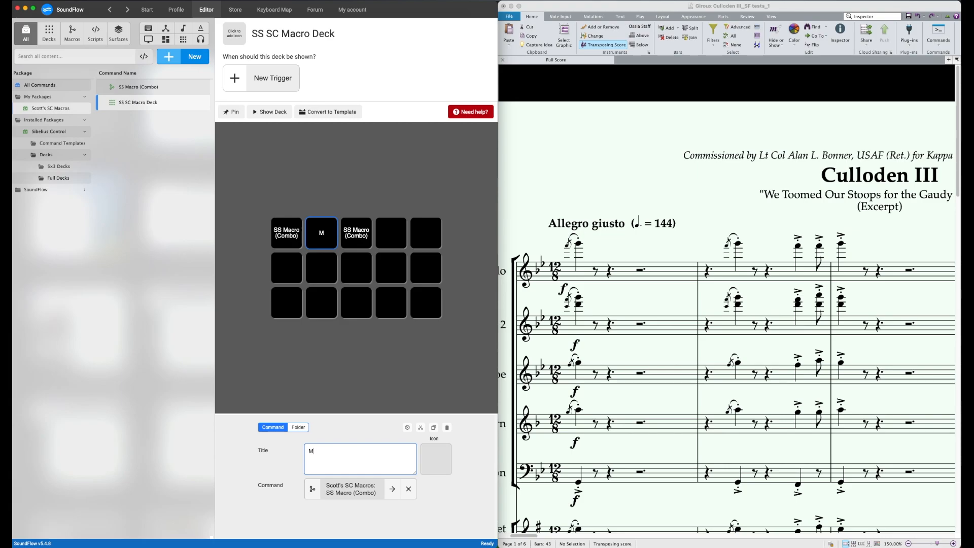
pyautogui.write('y Pre 1')
pyautogui.click(335, 331)
pyautogui.click(270, 111)
pyautogui.moveTo(341, 187); pyautogui.dragTo(360, 68)
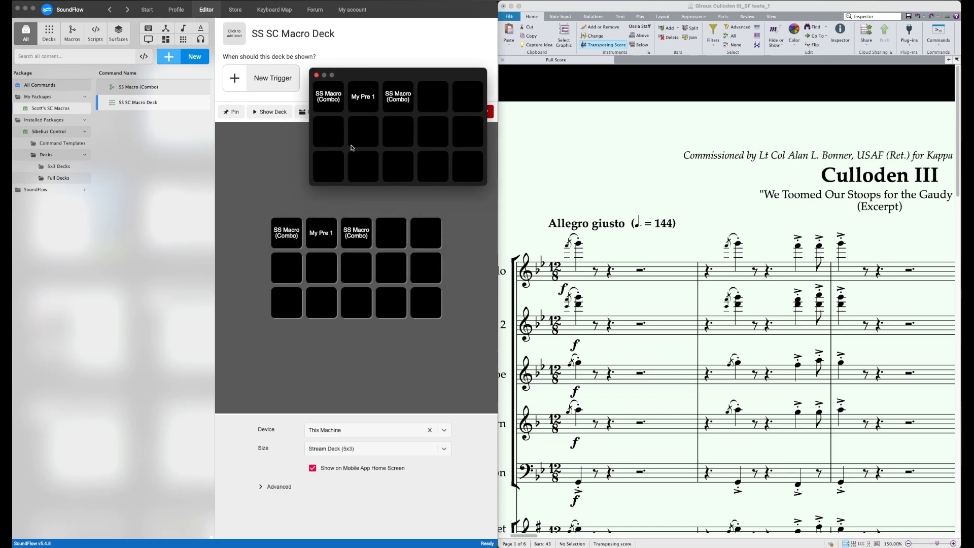
# Step: Replace the title of the deck's My Pre 1 button with "Text"
pyautogui.click(321, 238)
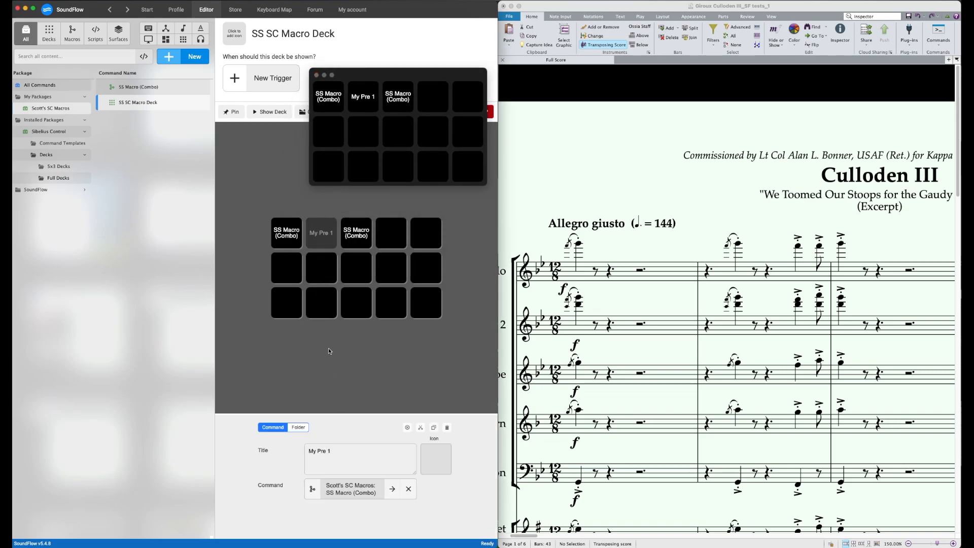
pyautogui.tripleClick(335, 452)
pyautogui.press('BackSpace')
pyautogui.write('Text: MASTER')
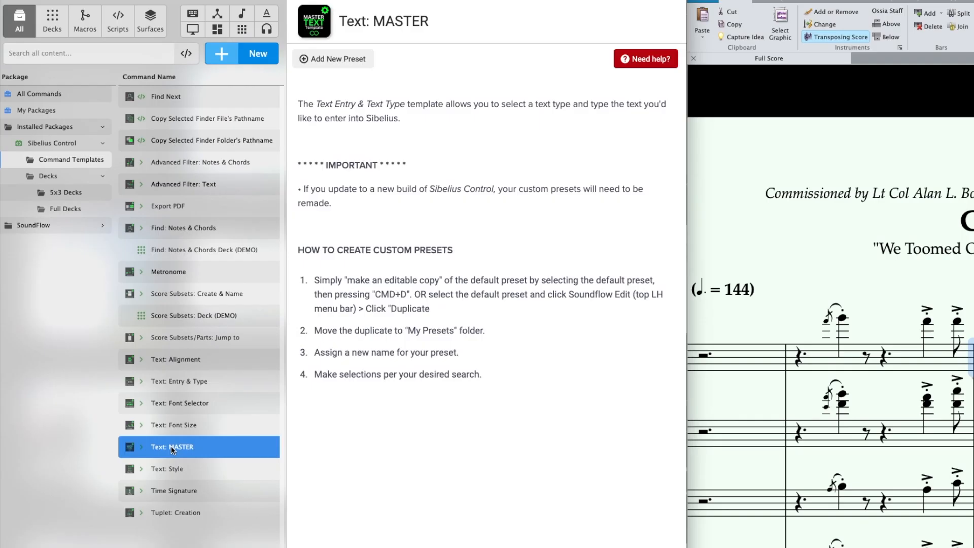
# Step: Open the factory Default Preset of the Text: MASTER command template to view its text settings
pyautogui.click(171, 449)
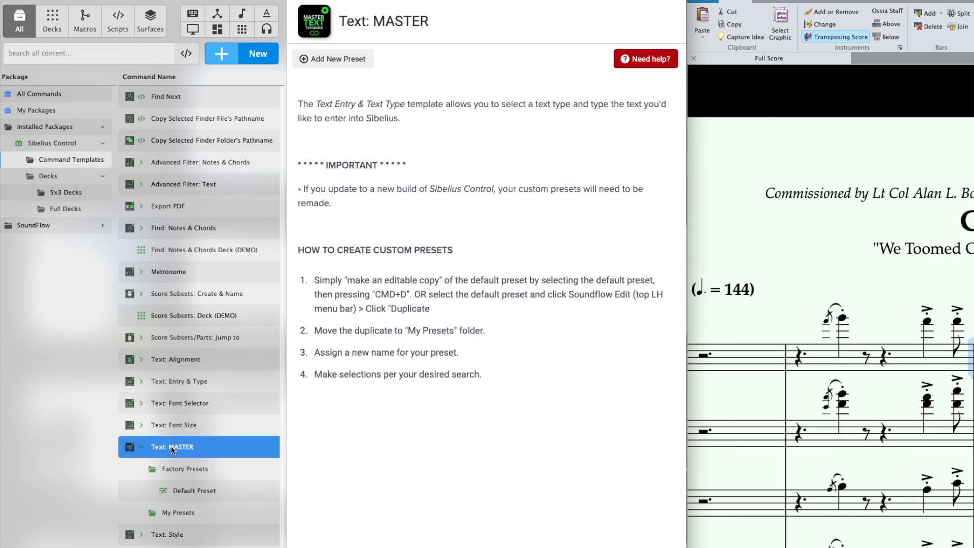
pyautogui.press('Down')
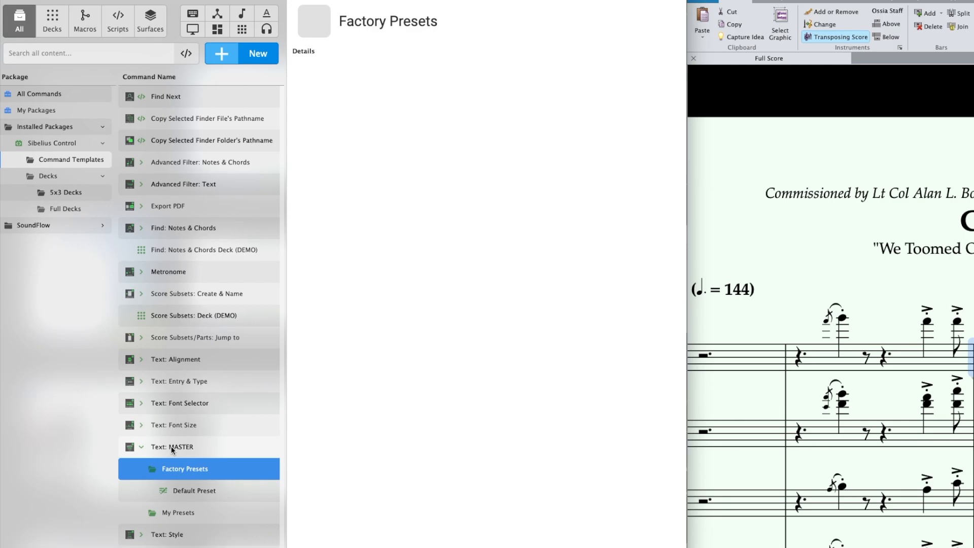
pyautogui.press('Down')
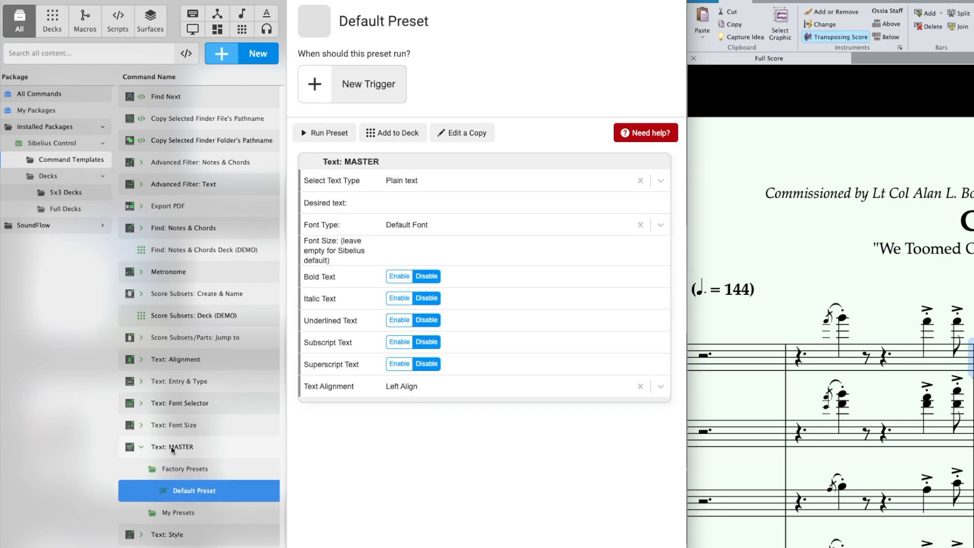